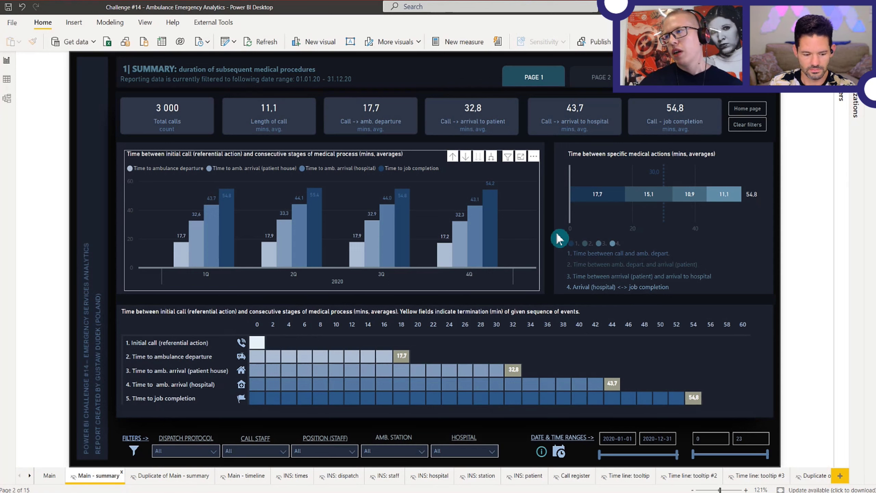
mouse_move(607, 201)
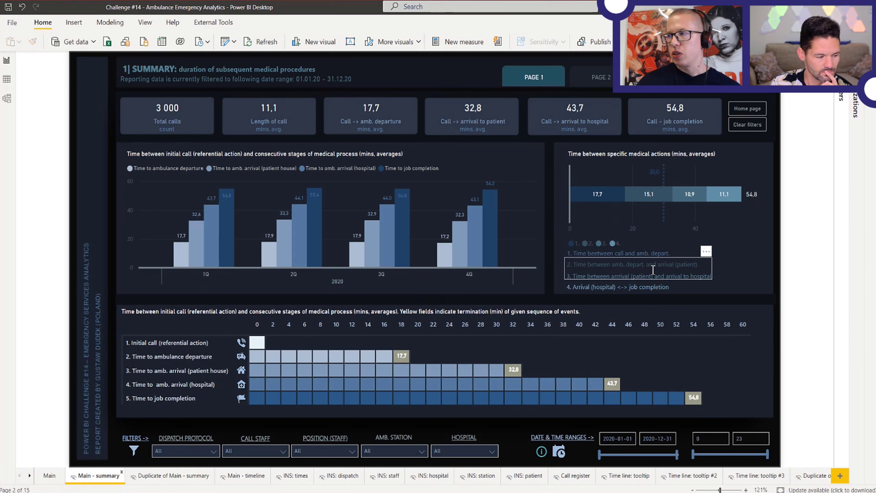
left_click(625, 218)
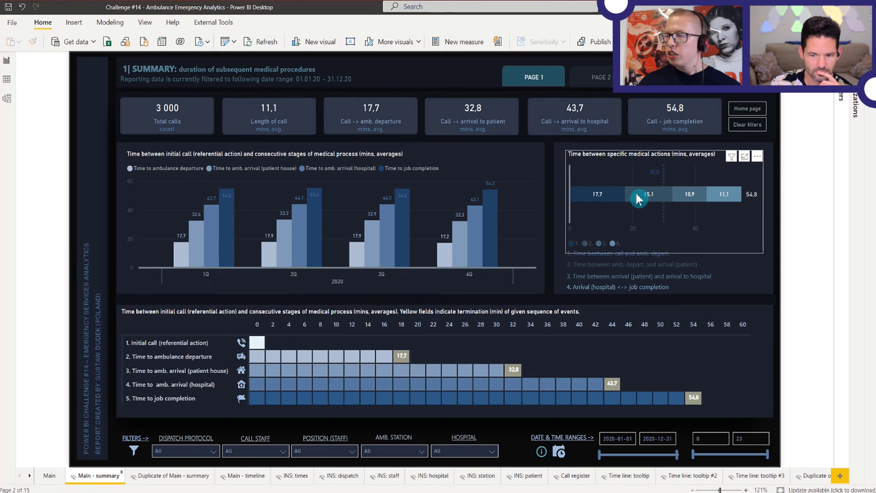
left_click(525, 231)
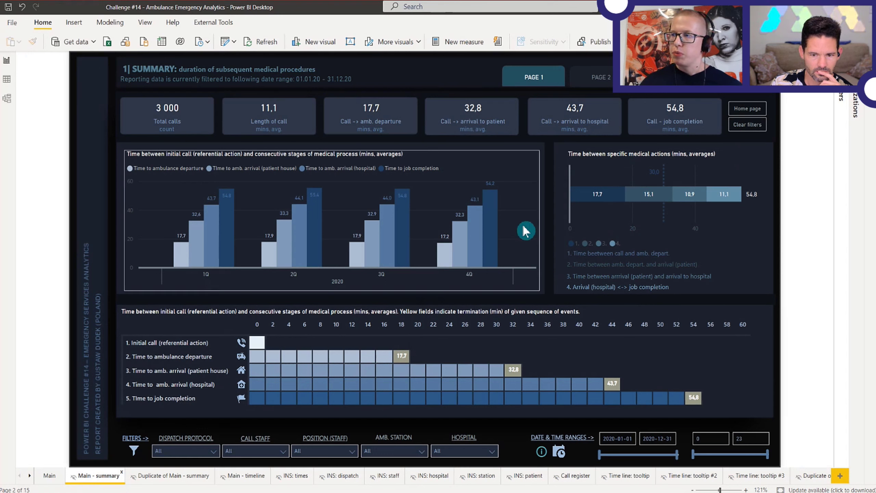
left_click(188, 287)
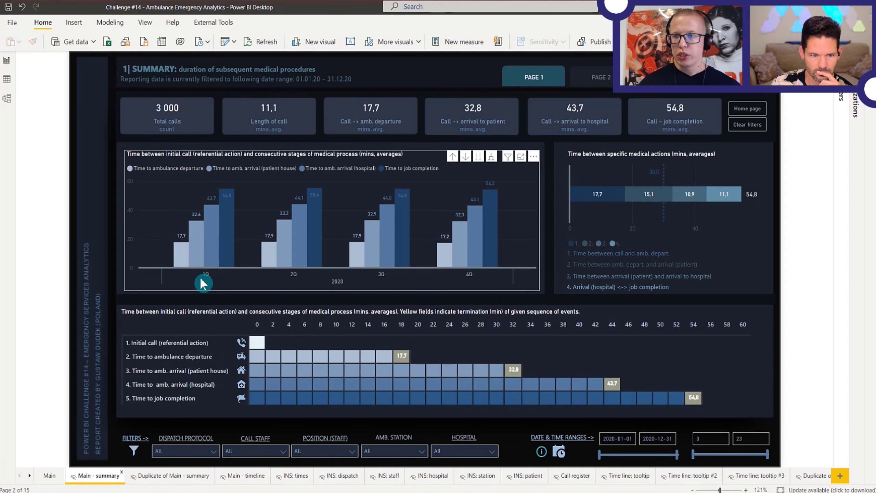
left_click(704, 241)
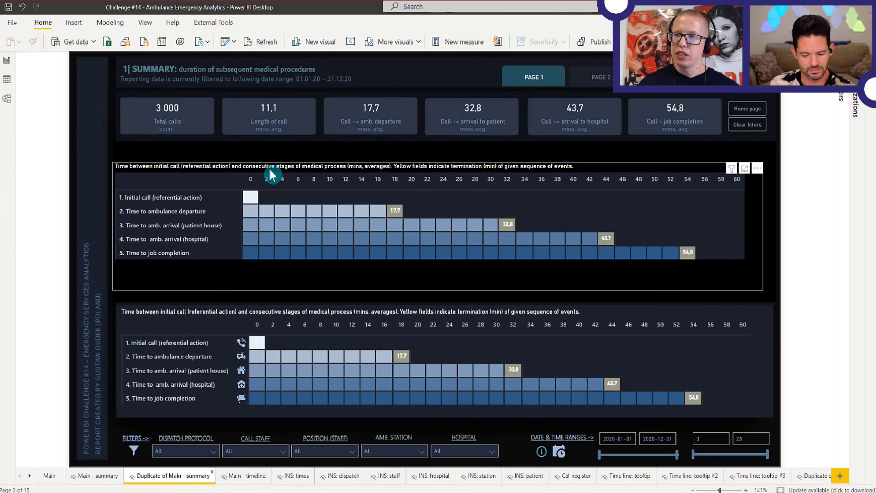
Step: Show the field assignments of the upper timeline matrix on the duplicated summary page, with the visual settings and data field list expanded
left_click(285, 318)
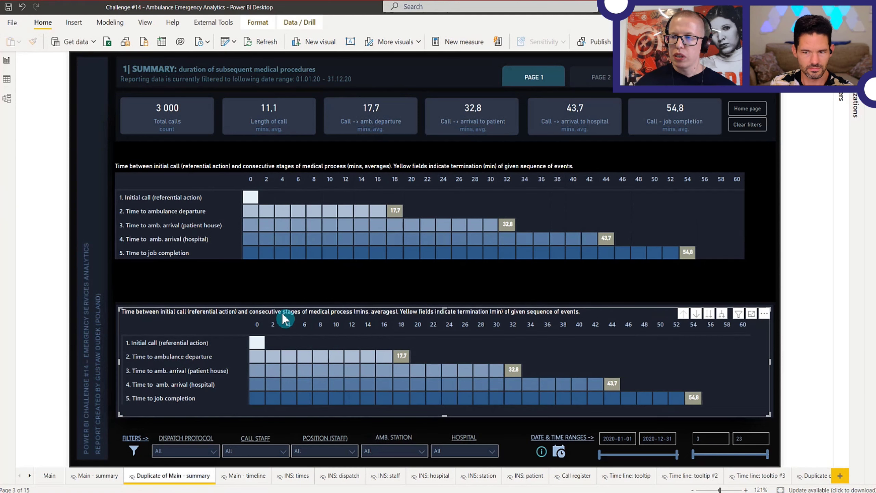
left_click(286, 318)
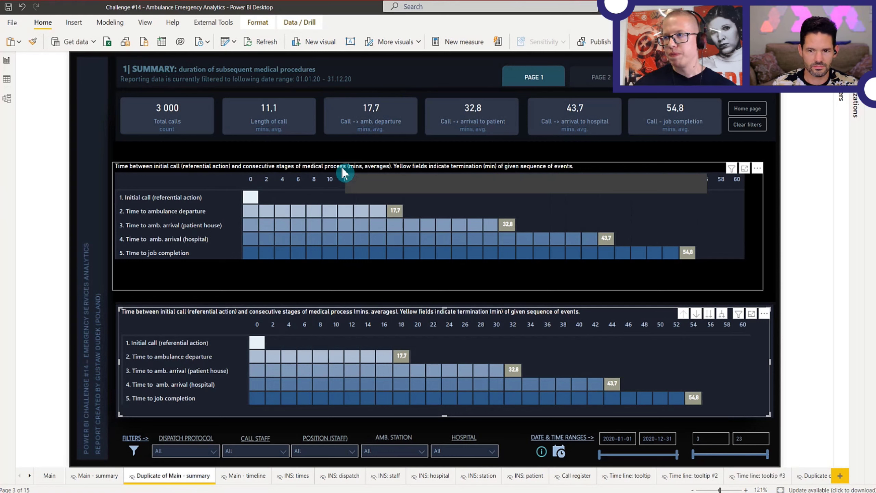
left_click(343, 172)
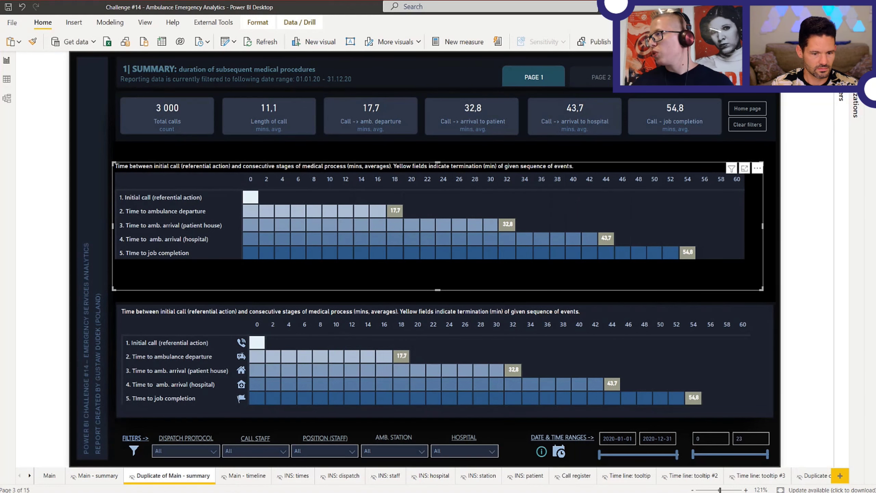
left_click(869, 60)
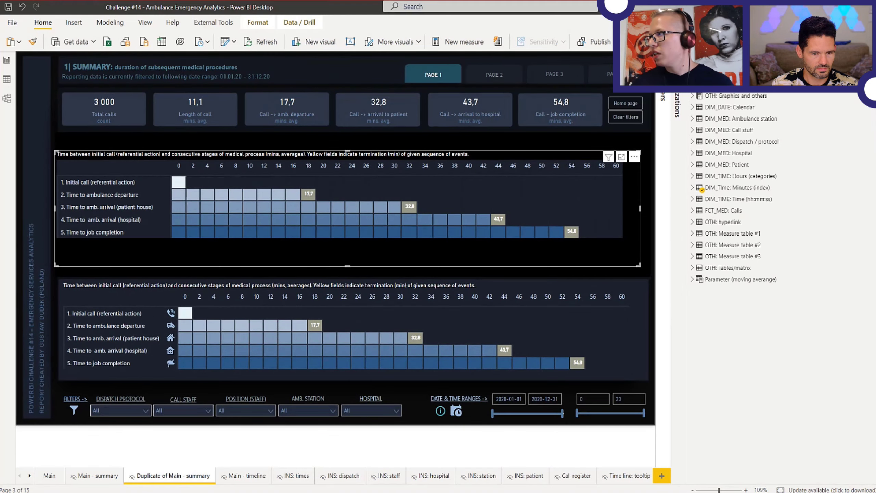
left_click(679, 272)
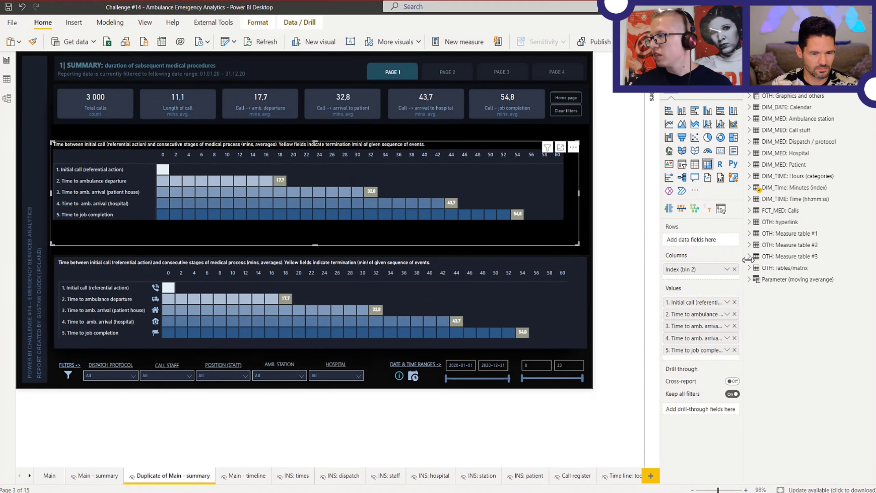
left_click_drag(746, 260, 773, 258)
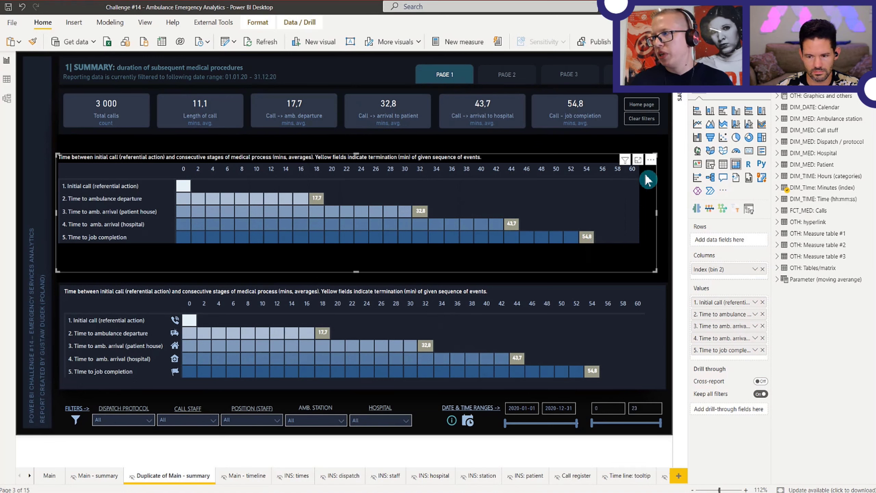
left_click(661, 193)
left_click(674, 120)
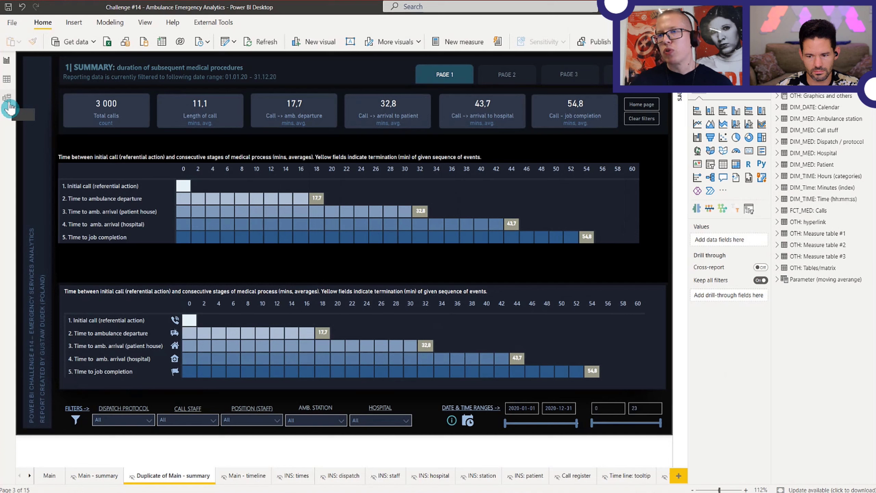
Step: Inspect the DIM_Time: Minutes (index) table in the data model, review its Index and Index (bin 2) rows, and return to the report
left_click(6, 98)
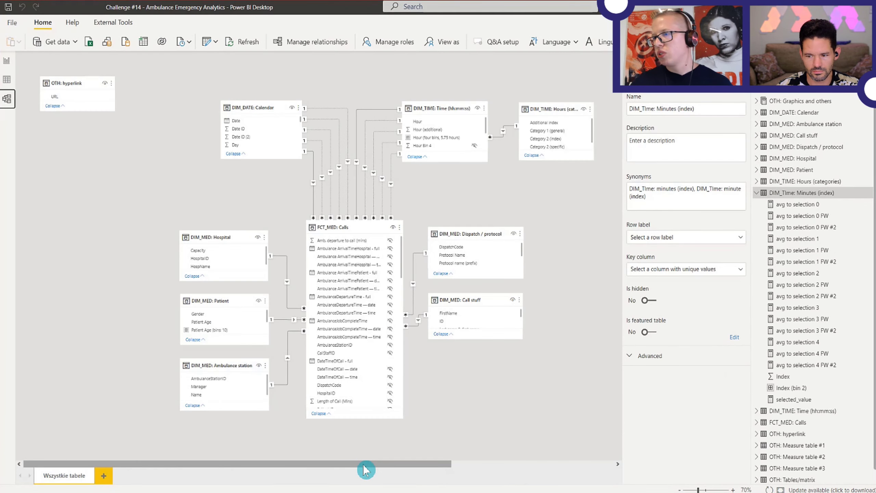
left_click_drag(365, 469, 443, 487)
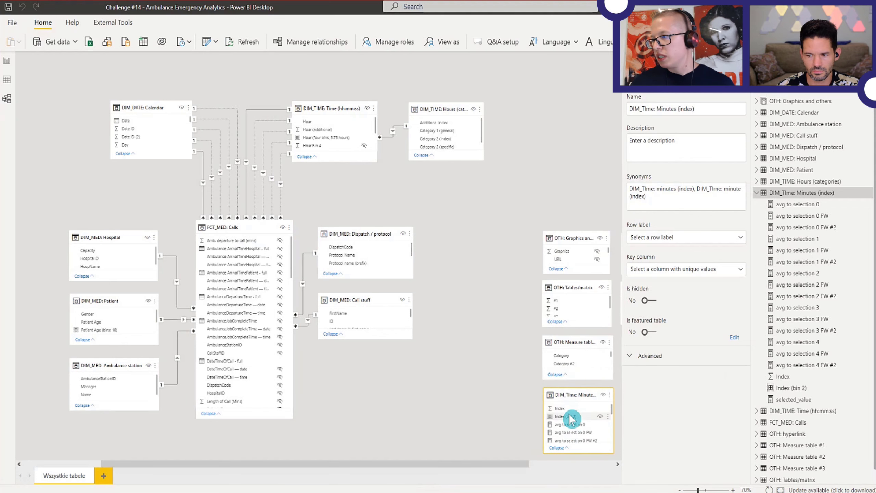
left_click(7, 79)
left_click(811, 181)
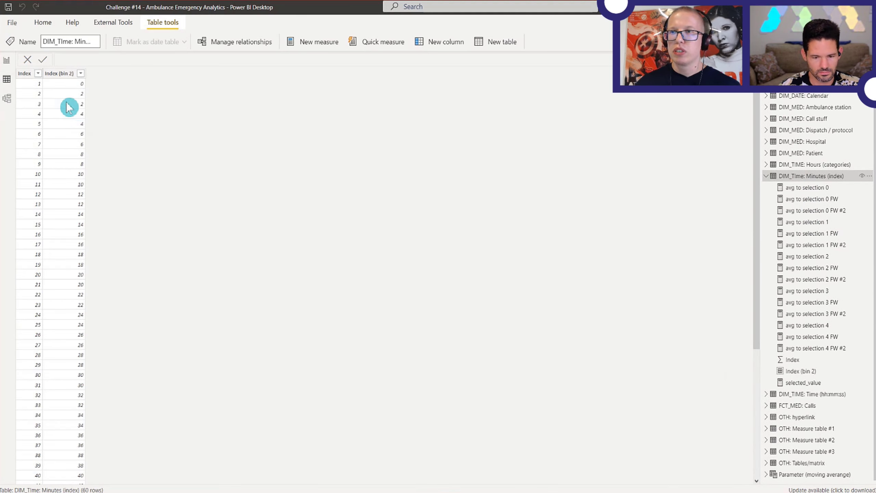
scroll(131, 235, "down", 5)
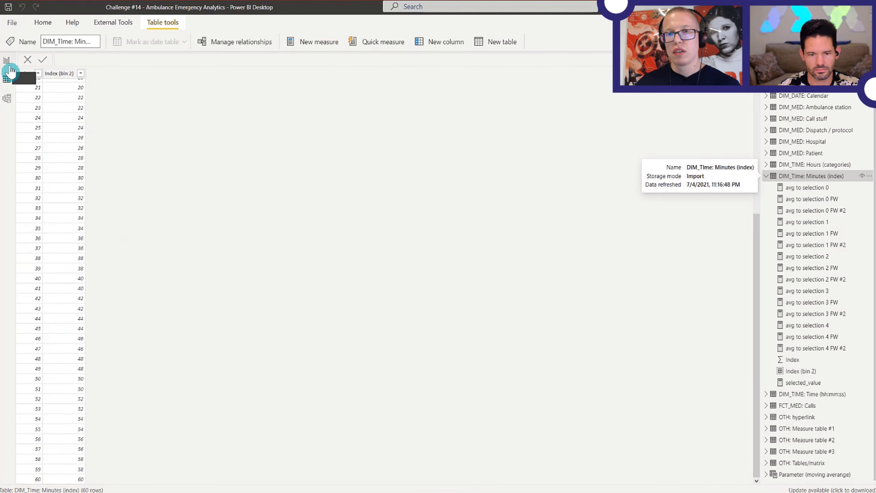
left_click(9, 62)
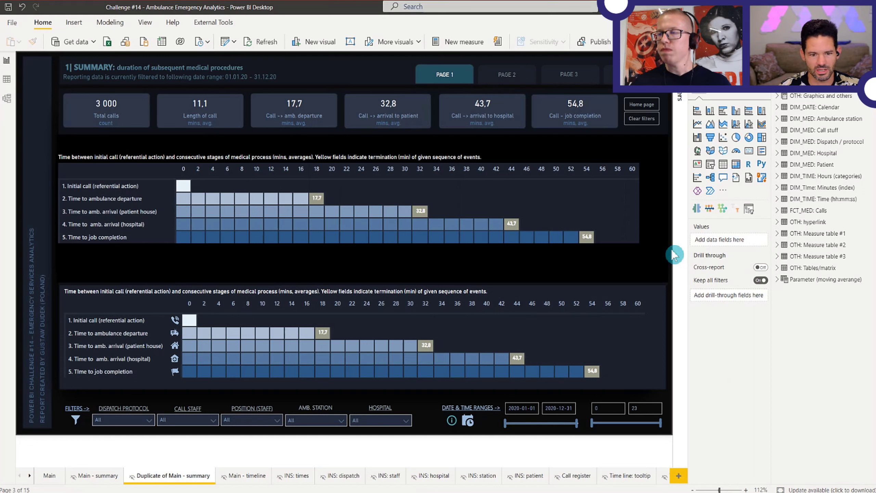
Step: Locate the Index (bin 2) column used by the upper timeline matrix within the DIM_Time: Minutes (index) table
left_click(612, 251)
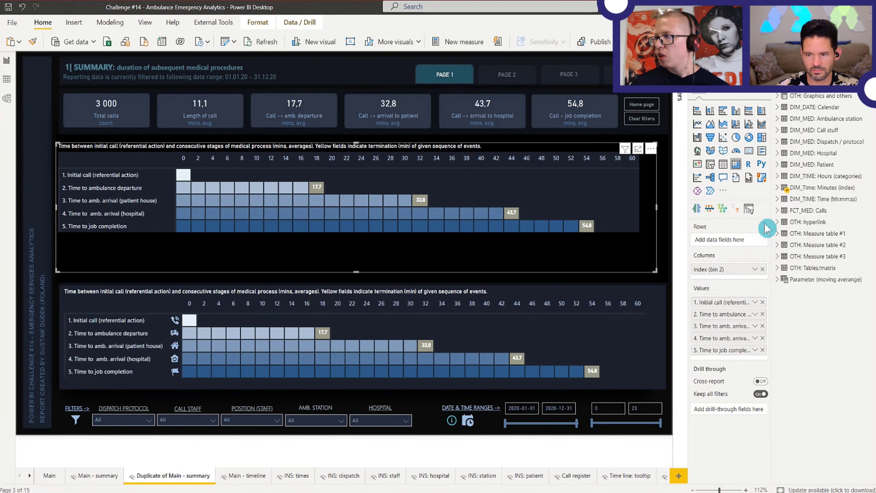
left_click(778, 188)
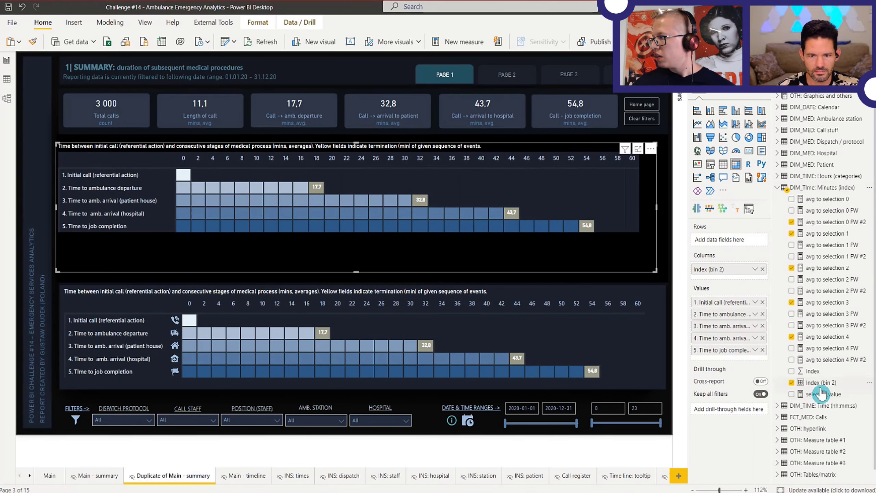
left_click(820, 384)
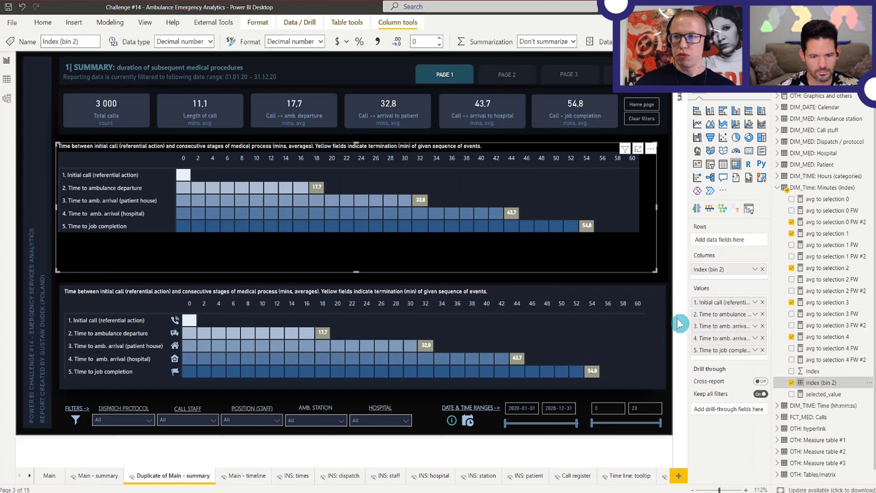
Step: Turn the upper matrix's Switch values to rows option off to compare the layouts, and turn it back on
left_click(728, 90)
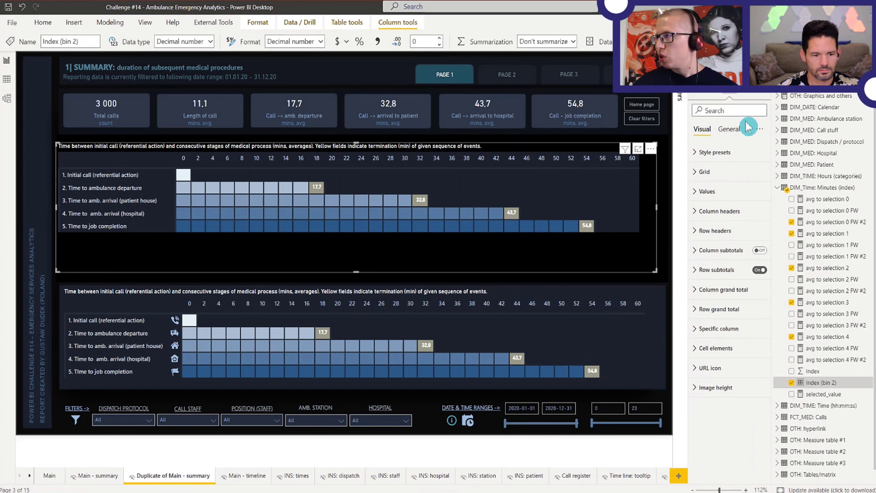
left_click(725, 189)
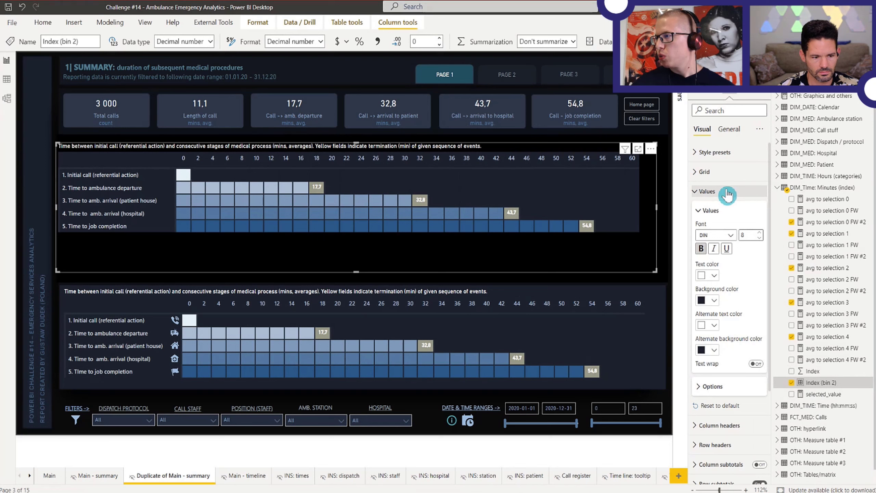
left_click(721, 394)
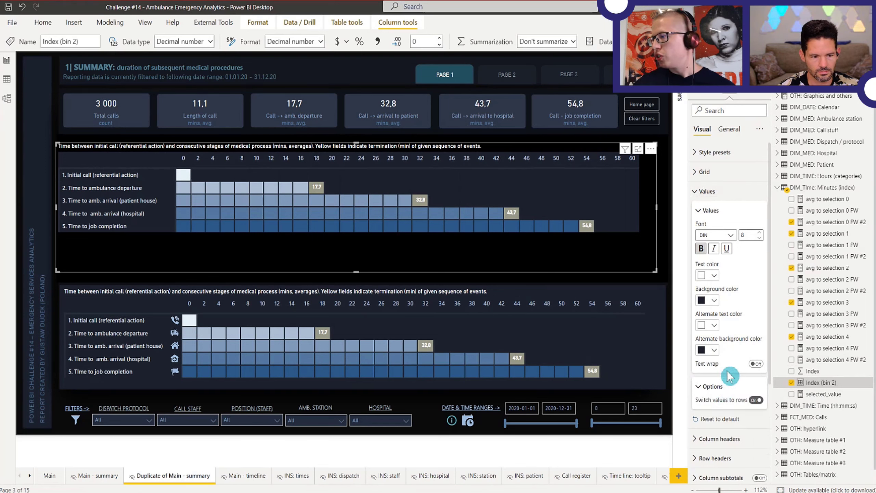
scroll(729, 375, "down", 2)
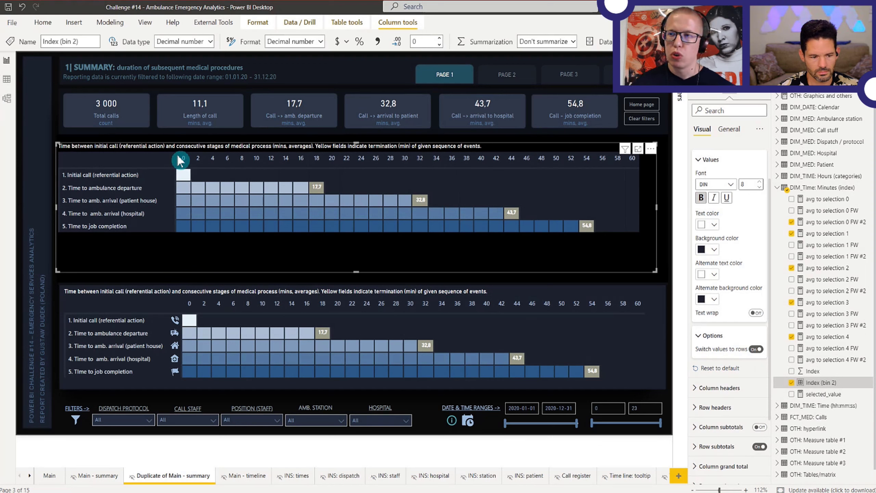
left_click(757, 349)
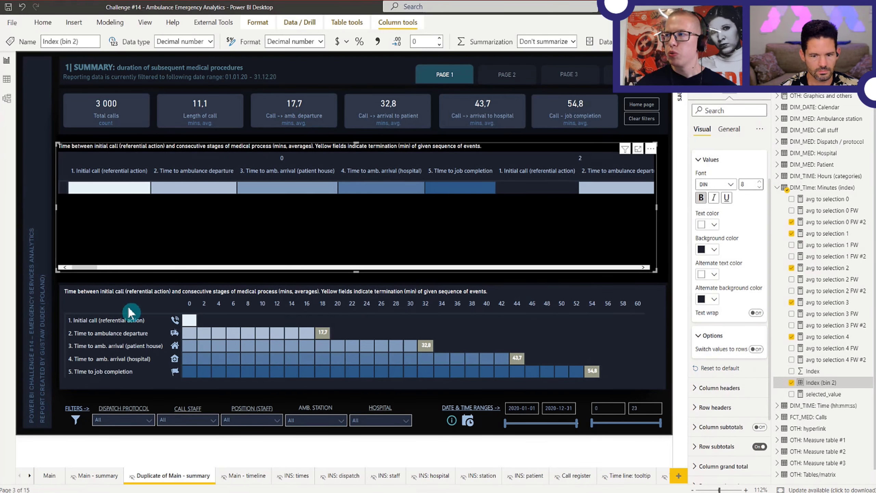
mouse_move(95, 273)
left_mouse_down()
mouse_move(123, 276)
mouse_move(93, 271)
left_mouse_up()
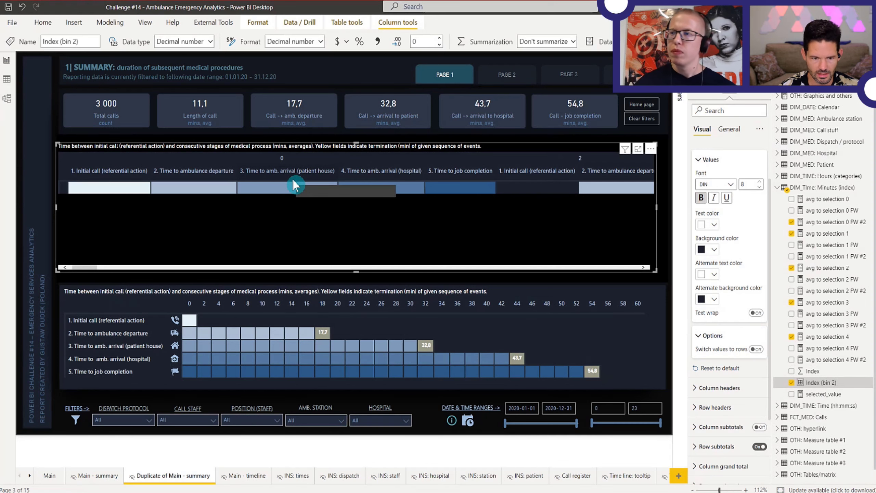
left_click(755, 349)
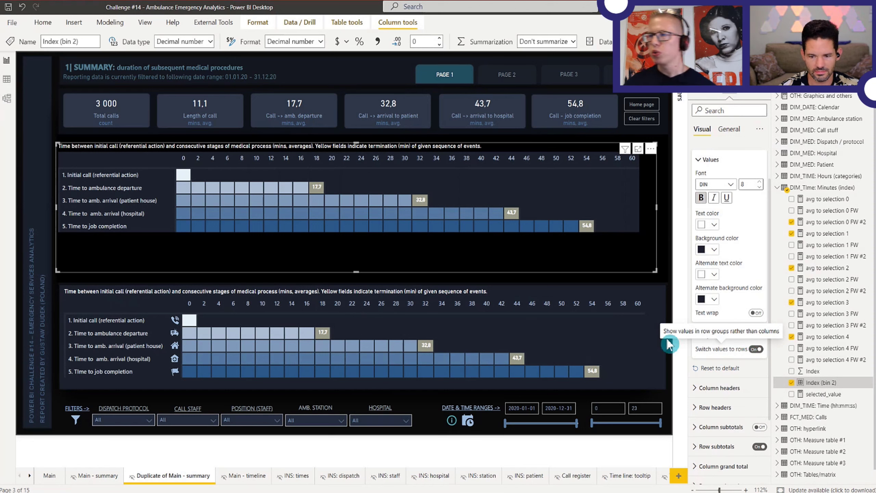
left_click(667, 246)
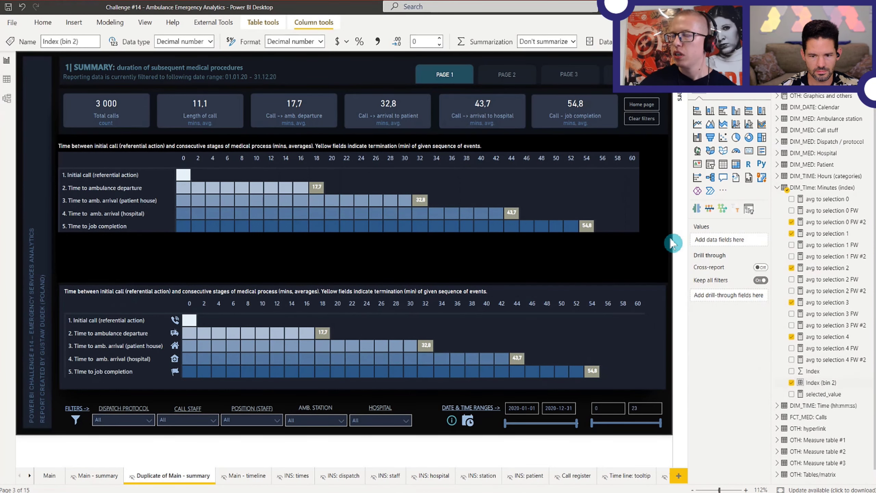
Step: Display the full DAX formula of the avg to selection 0 FW #2 measure used in the upper matrix
left_click(484, 156)
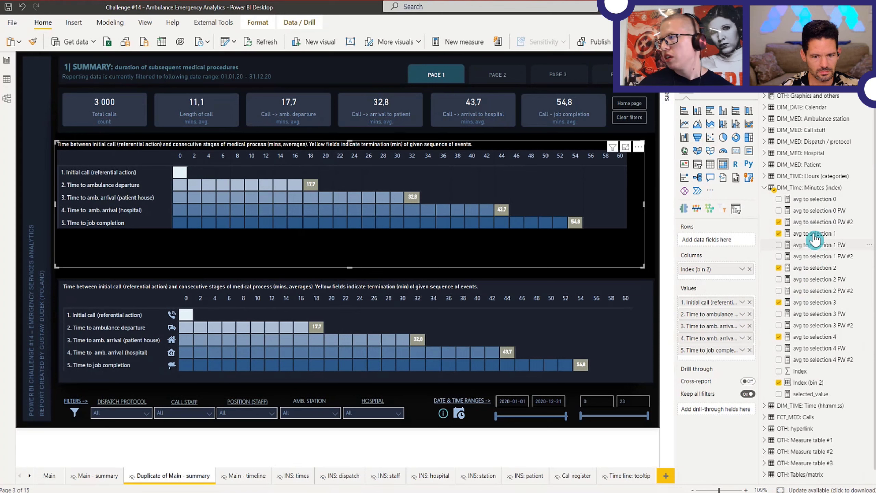
left_click(799, 223)
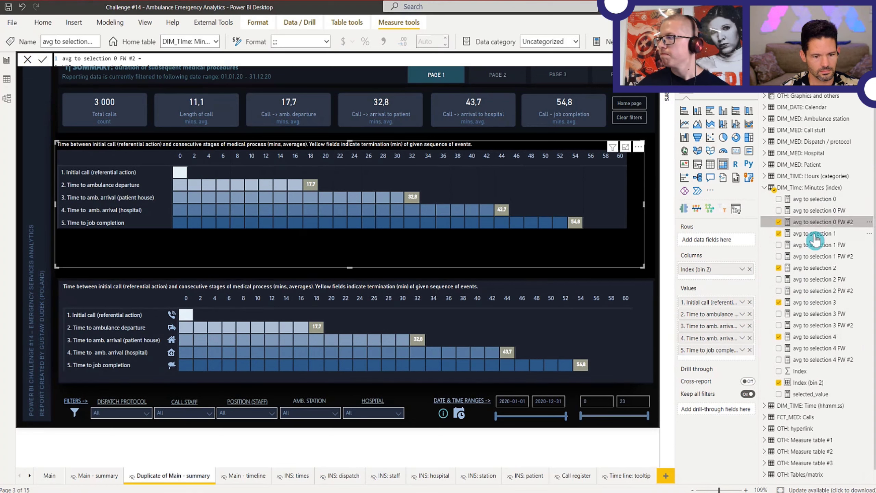
left_click(528, 60)
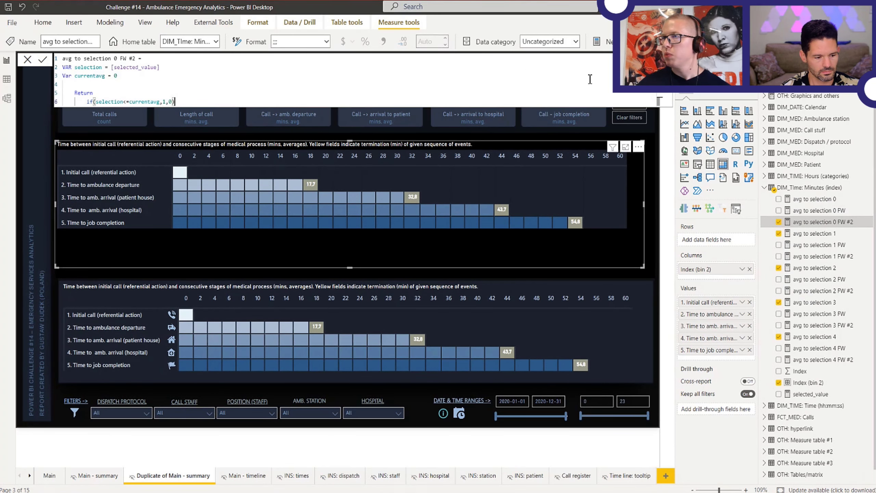
left_click(48, 61)
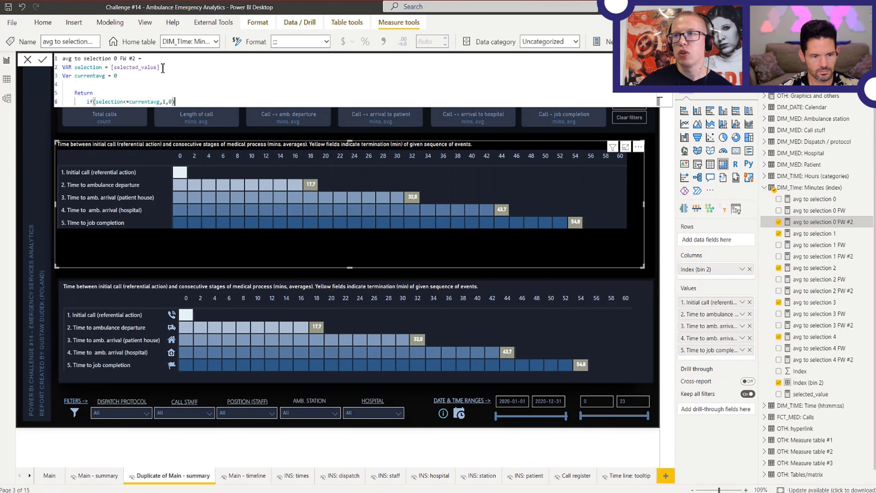
Step: Examine the selected_value variable and the IF return expression in the avg to selection 0 FW #2 formula
left_click_drag(159, 67, 114, 68)
left_click(132, 67)
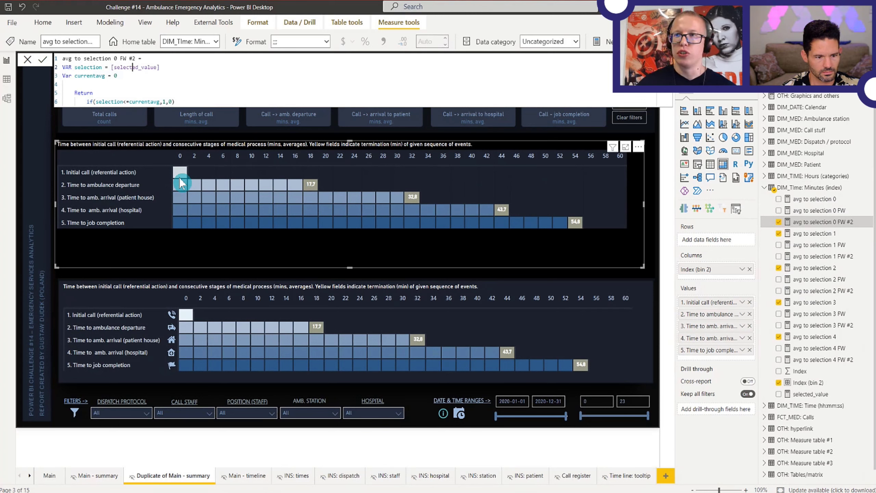
left_click(183, 101)
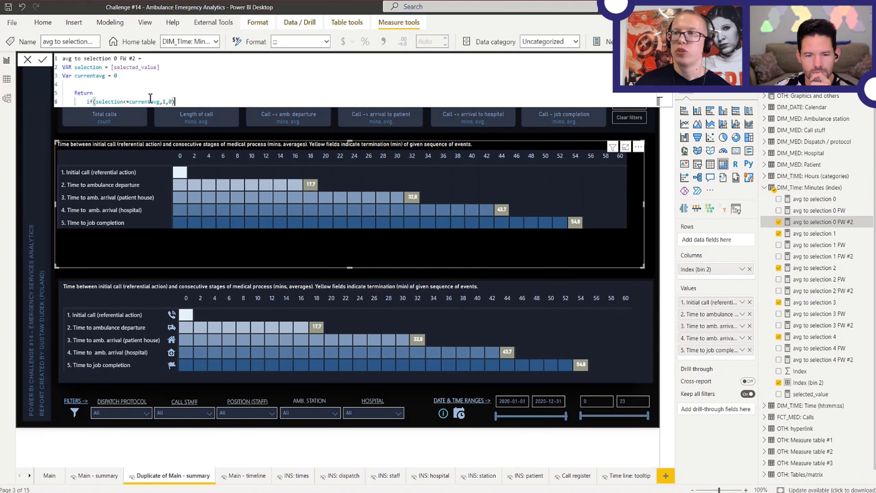
double_click(172, 101)
left_click(176, 101)
type(")")
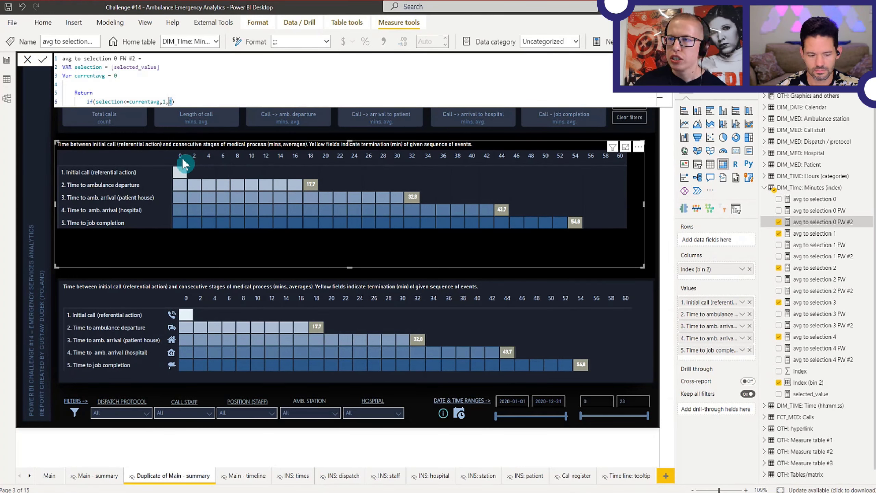
Step: Set the custom format of the avg to selection 0 FW #2 measure to 0 to reveal its values in the matrix
left_click_drag(178, 102, 63, 58)
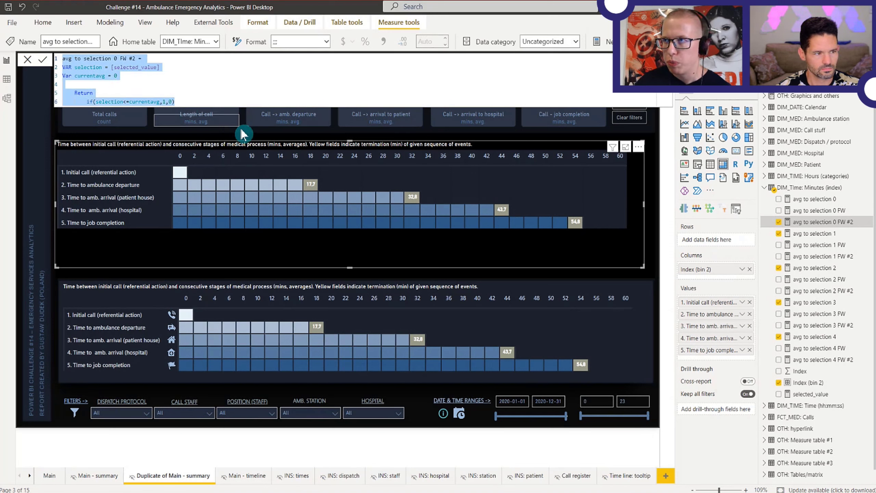
left_click(296, 41)
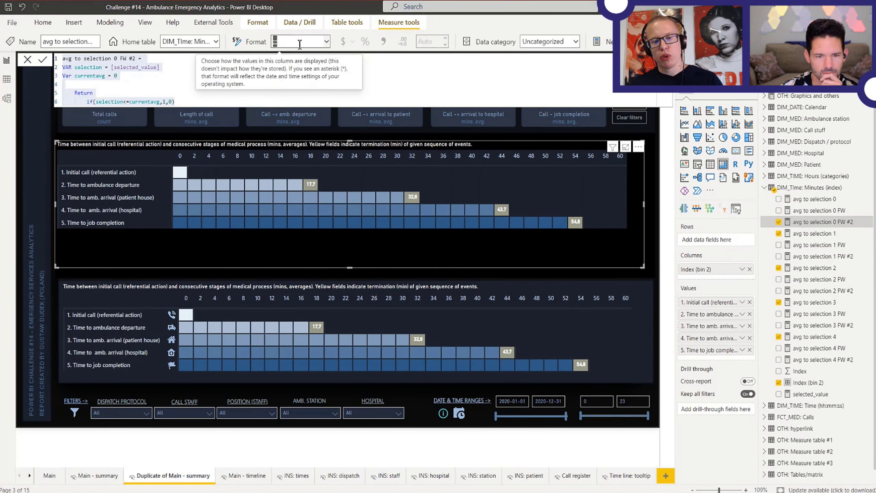
type("0")
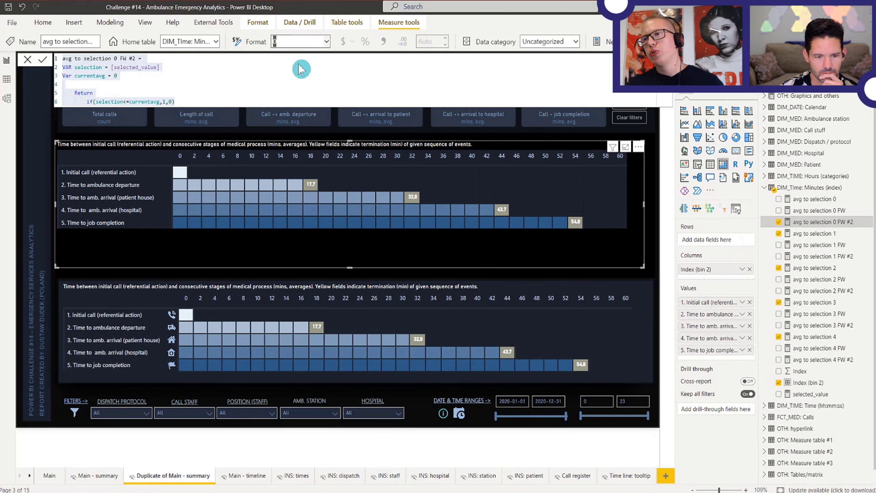
key("Return")
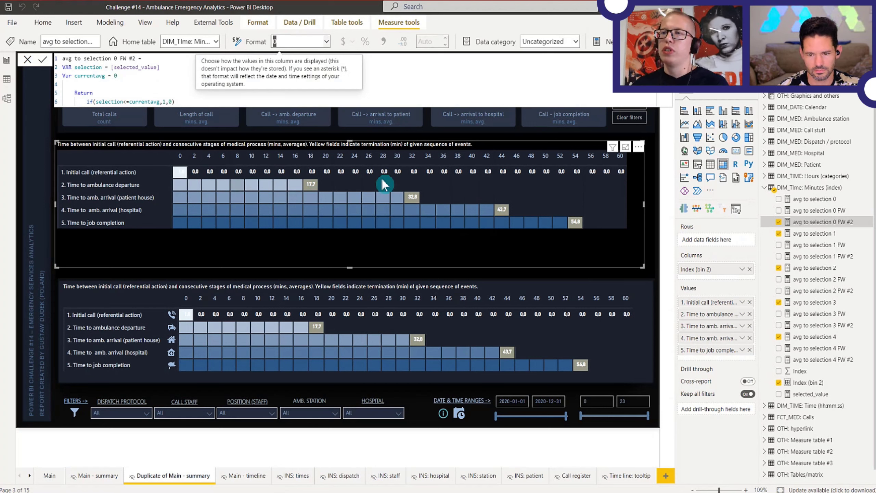
Step: Set the custom format of the avg to selection 0 FW #2 measure back to ;;; to hide its values
left_click(806, 235)
left_click(808, 224)
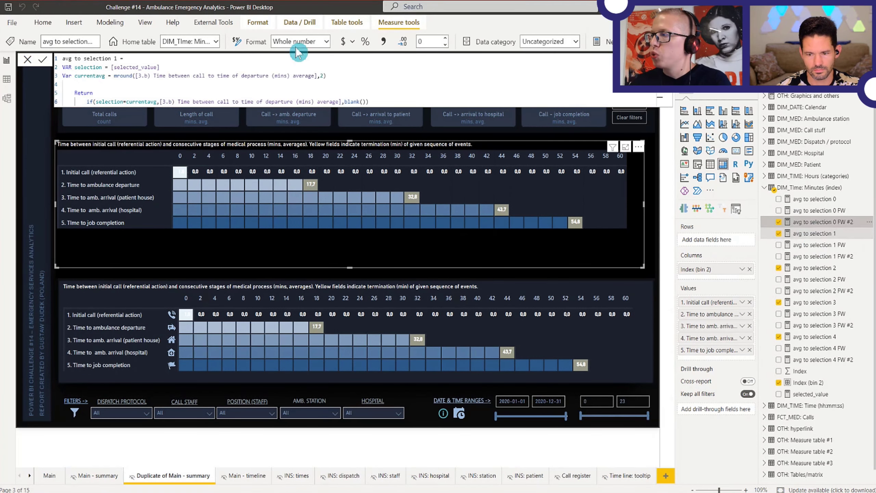
left_click(289, 44)
type(";;;")
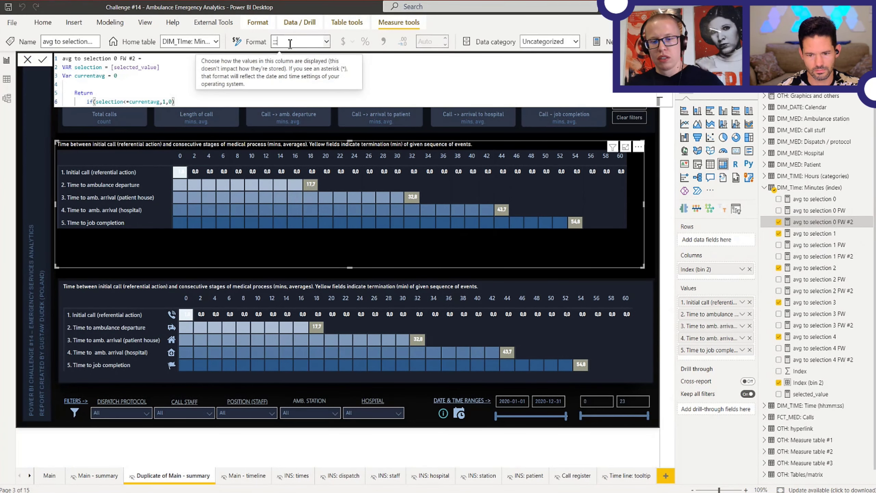
left_click(289, 45)
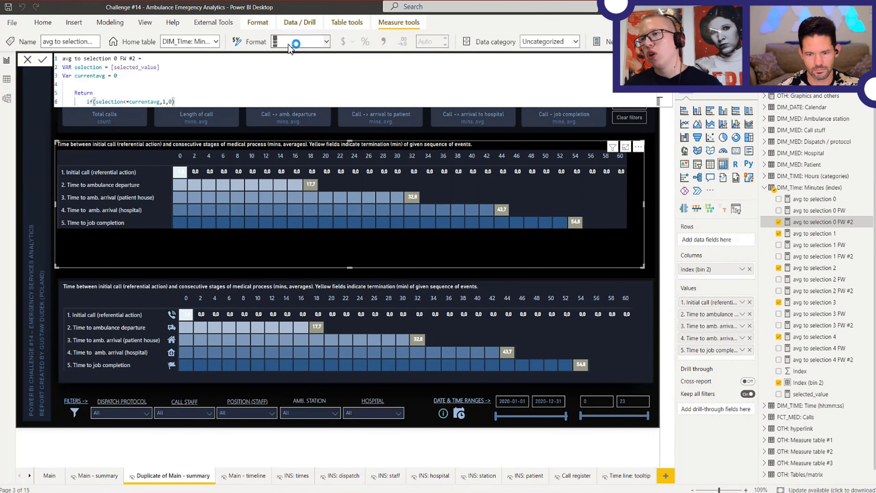
left_click(292, 48)
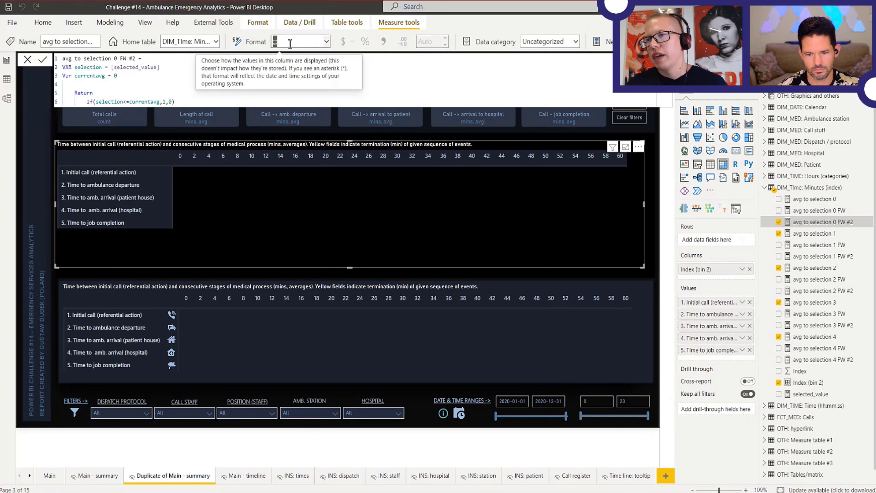
Step: Add the avg to selection 0 FW measure as the first value of the upper matrix, and remove it again
left_click(823, 212)
left_click_drag(823, 217, 732, 304)
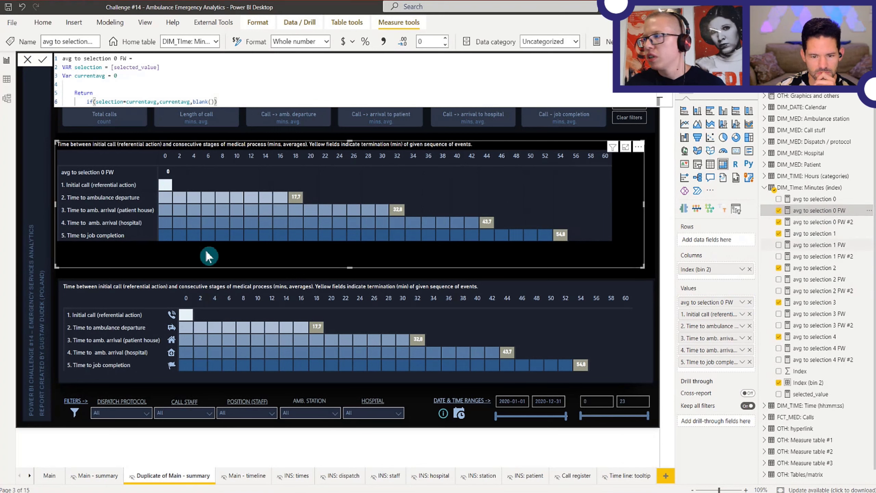
left_click(169, 182)
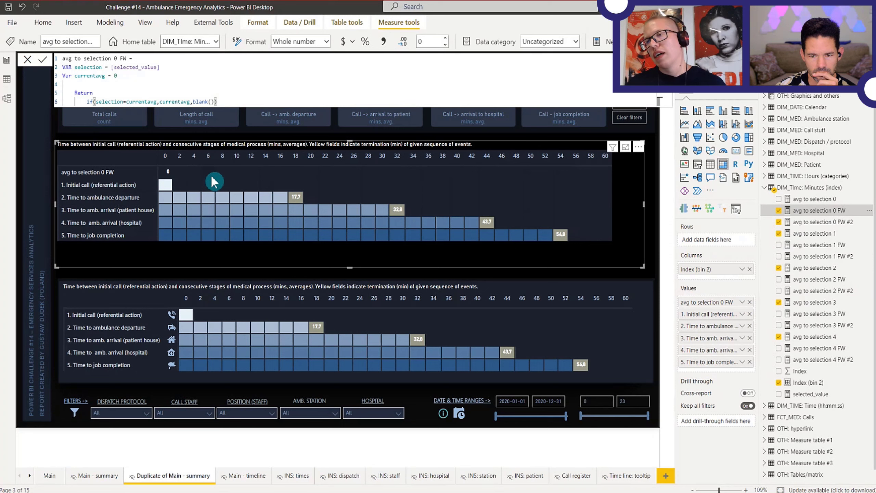
left_click(750, 312)
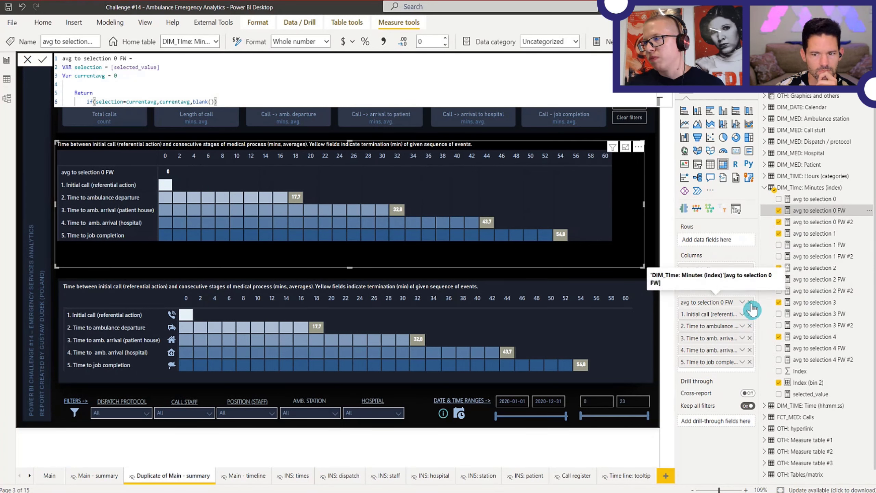
left_click(750, 302)
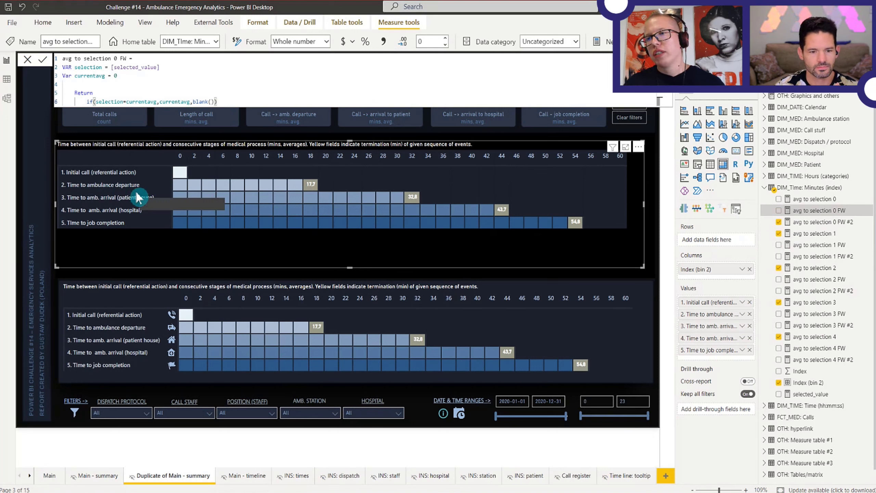
Step: Display the avg to selection 1 formula and examine its selection and currentavg variables
left_click(821, 237)
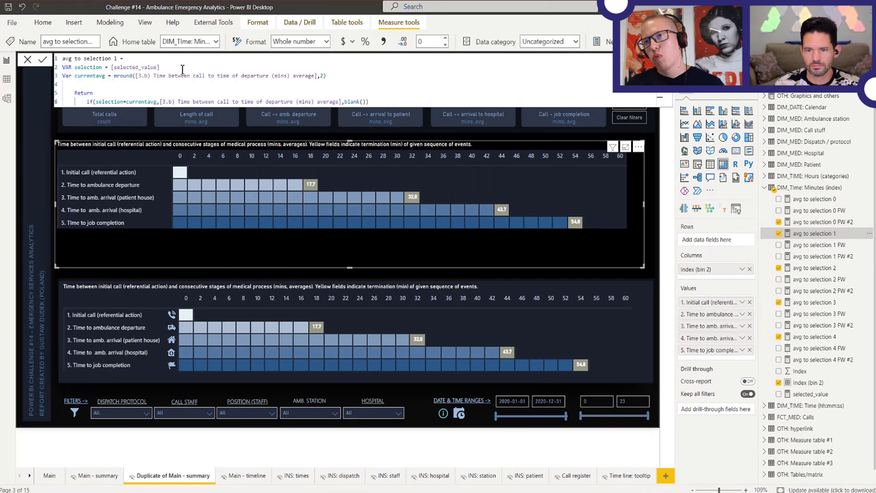
left_click_drag(178, 68, 76, 68)
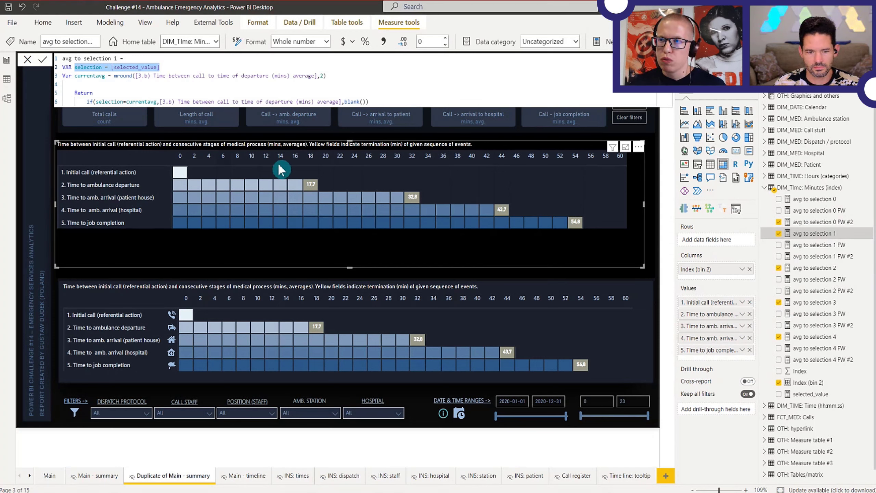
left_click(145, 77)
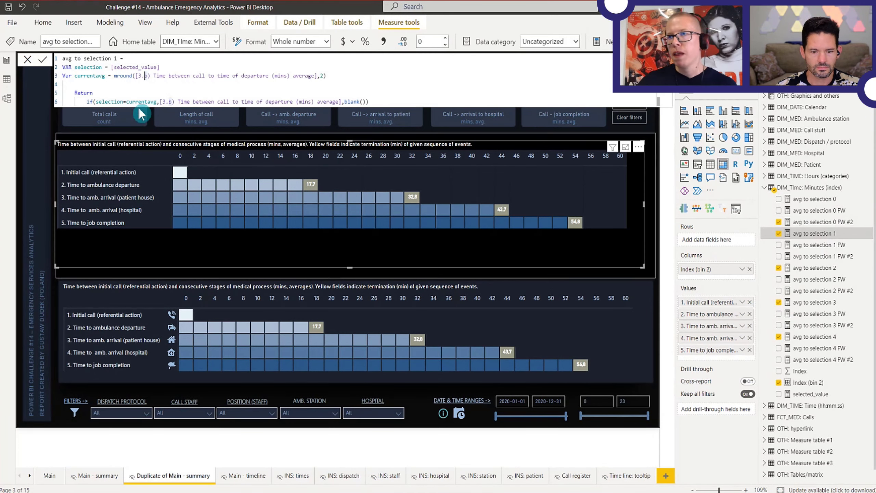
Step: Examine the condition, the departure-time average result and the blank() alternative in the avg to selection 1 IF expression
left_click(109, 101)
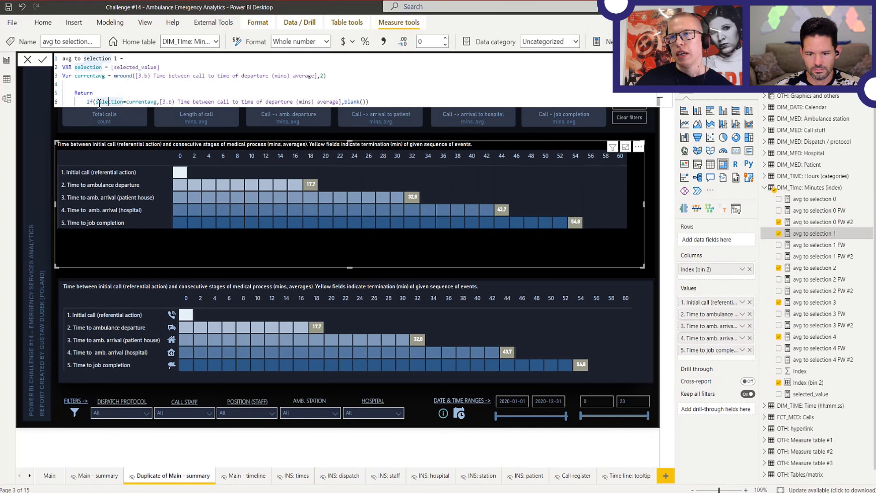
left_click_drag(96, 102, 123, 101)
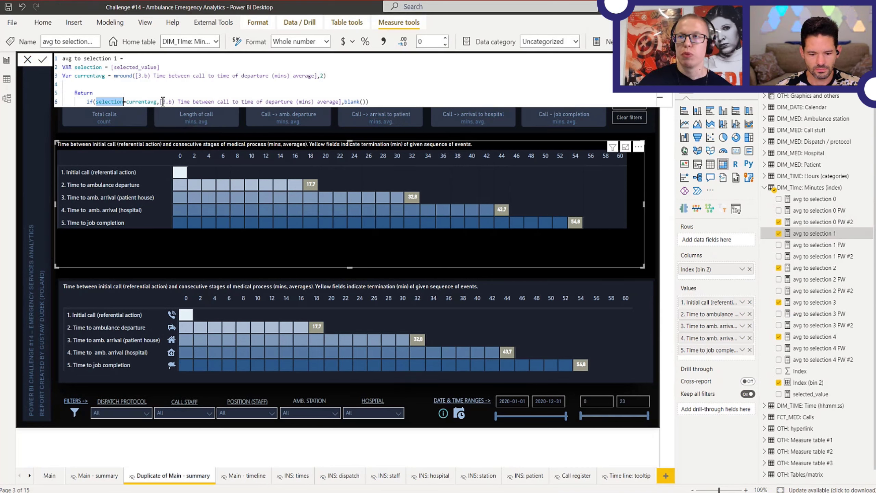
left_click_drag(157, 102, 139, 102)
left_click(342, 102)
left_click_drag(342, 102, 160, 102)
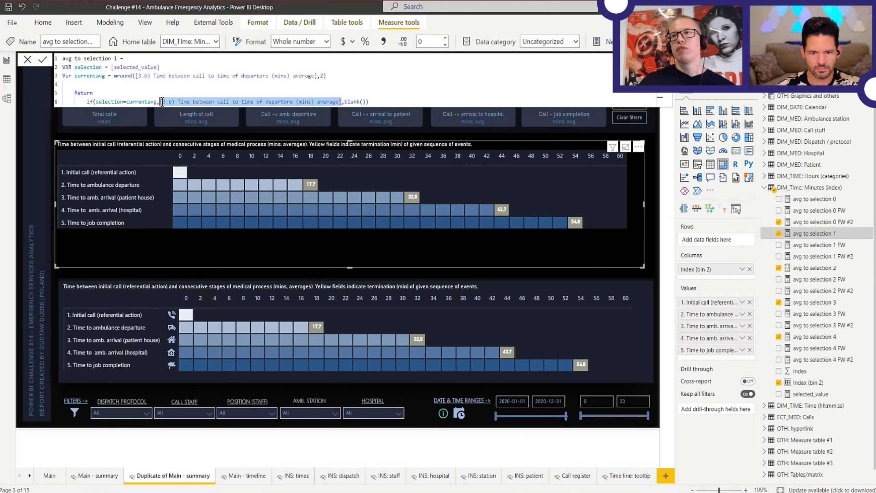
left_click_drag(368, 102, 348, 101)
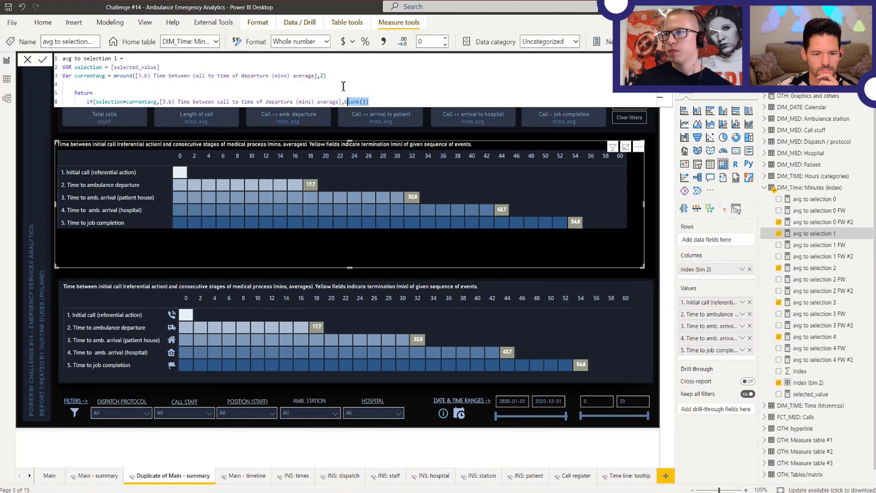
left_click(342, 101)
Step: Add +2 after the mround expression of the currentavg variable in avg to selection 1 and commit the formula
left_click(333, 76)
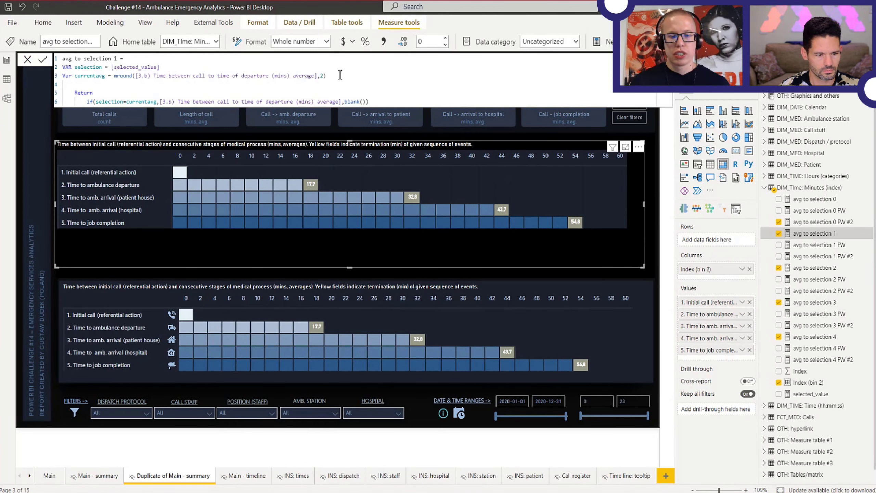
type("+")
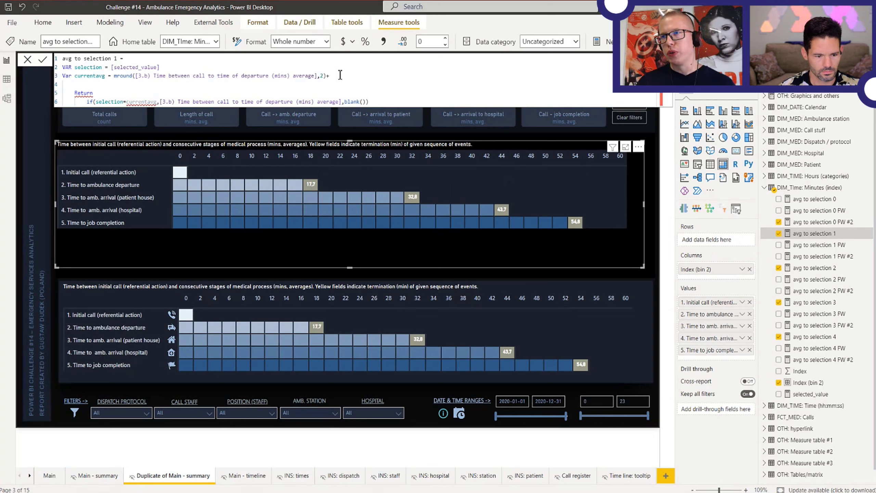
type("2")
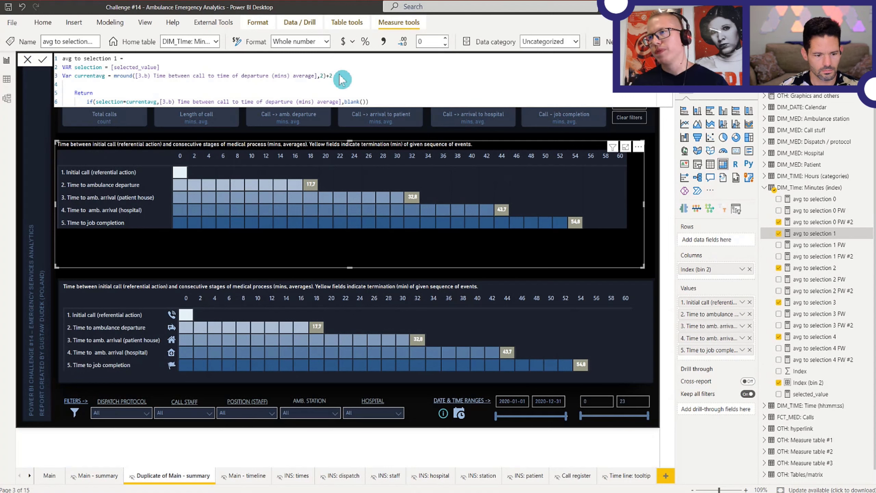
key("Return")
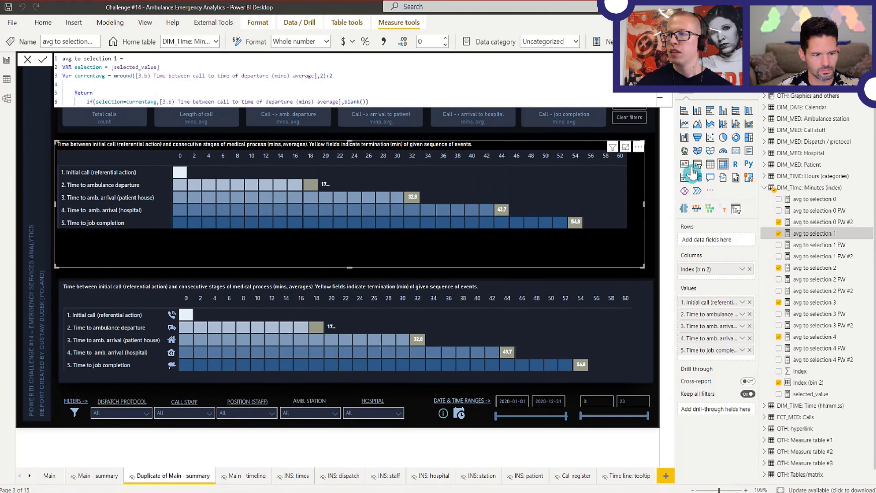
Step: Open the upper matrix in focus mode, slightly widen the 20-minute column, and return to the report page
left_click(627, 149)
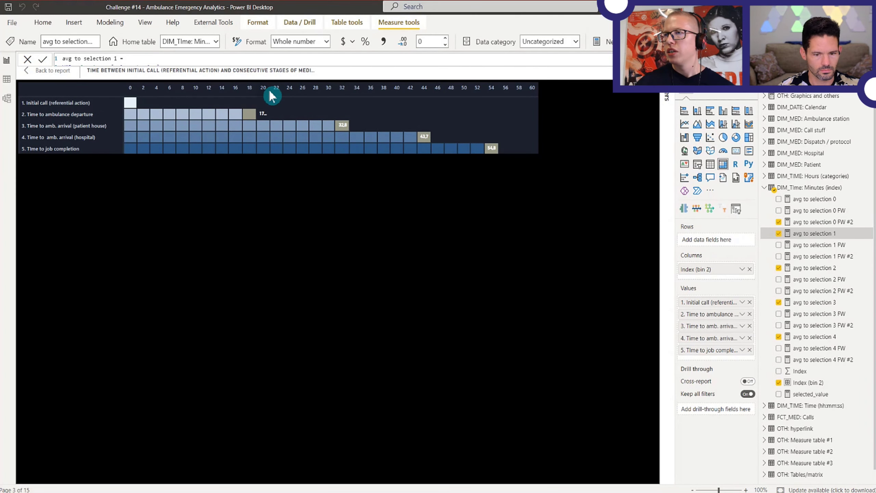
left_click(274, 91)
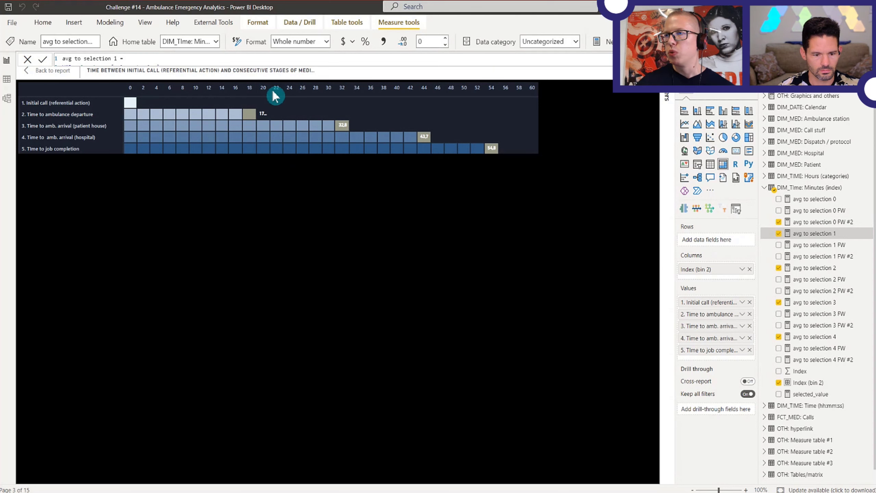
left_click_drag(270, 91, 272, 92)
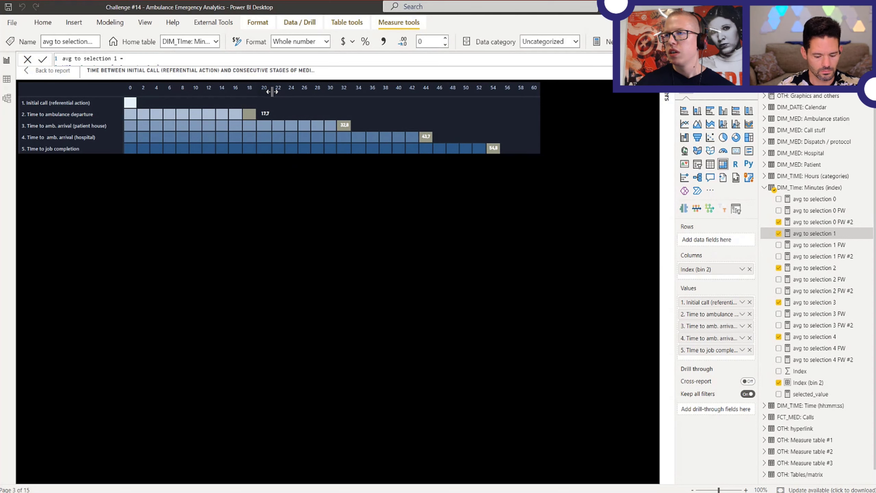
left_click(51, 70)
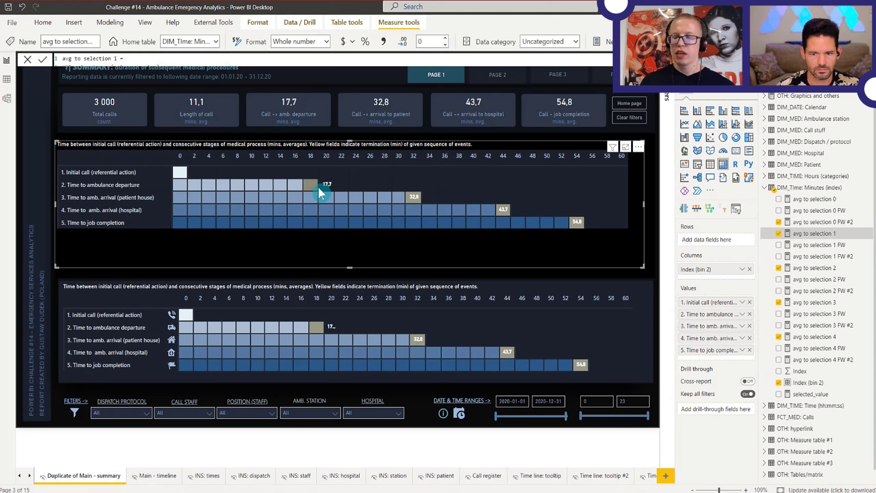
Step: Remove the +2 from the currentavg variable in the avg to selection 1 formula and commit it
left_click(805, 244)
left_click(806, 238)
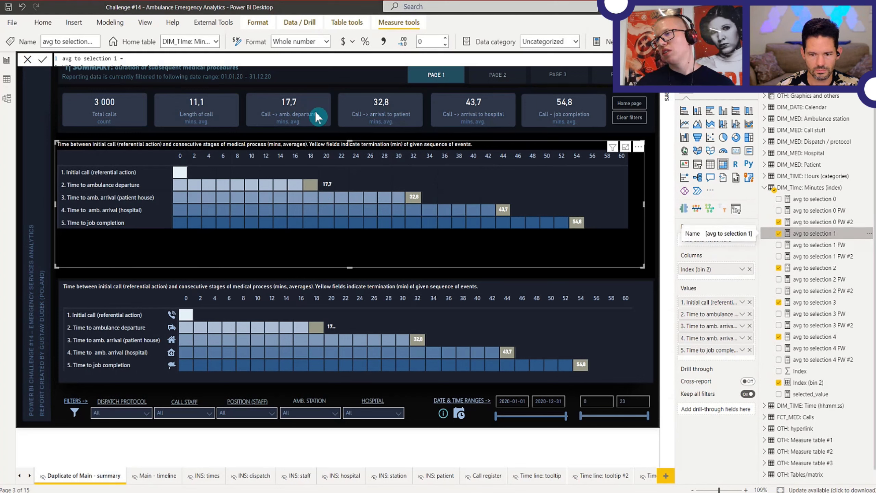
left_click(255, 59)
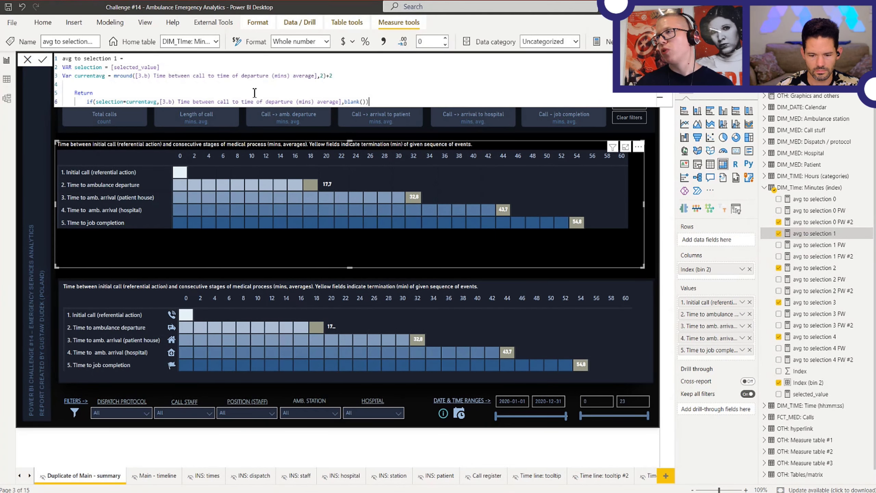
left_click(335, 75)
key("BackSpace")
key("BackSpace")
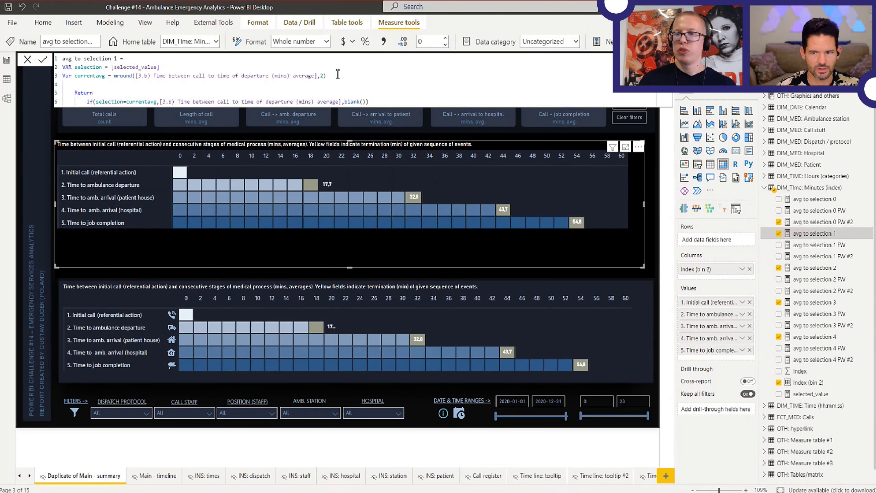
key("Return")
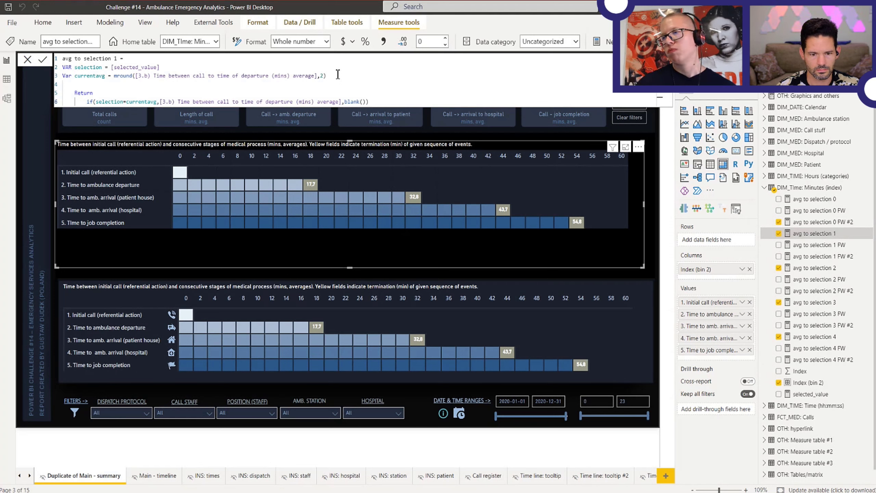
left_click(311, 187)
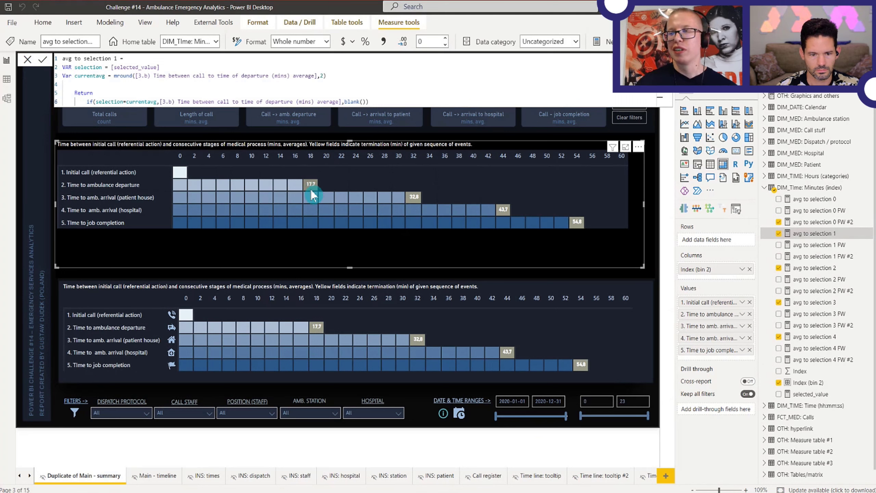
Step: Deselect the upper timeline matrix and select it again to display its fields
left_click(29, 208)
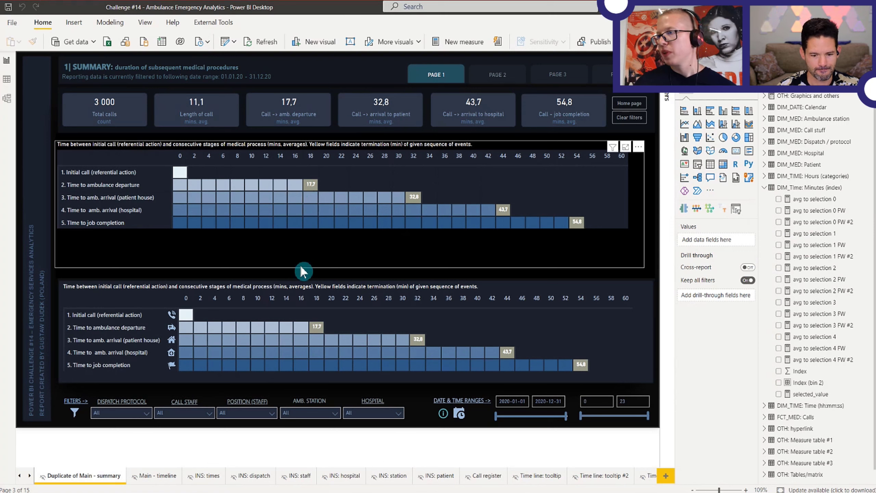
left_click(76, 208)
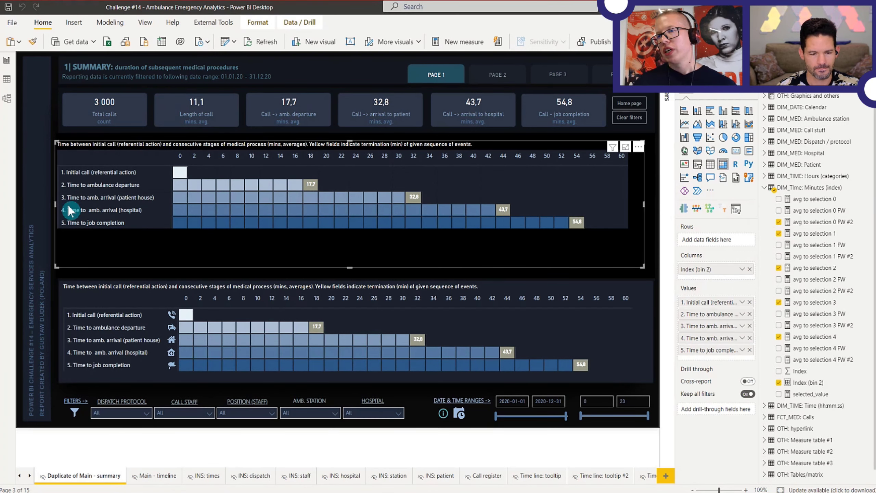
left_click(278, 253)
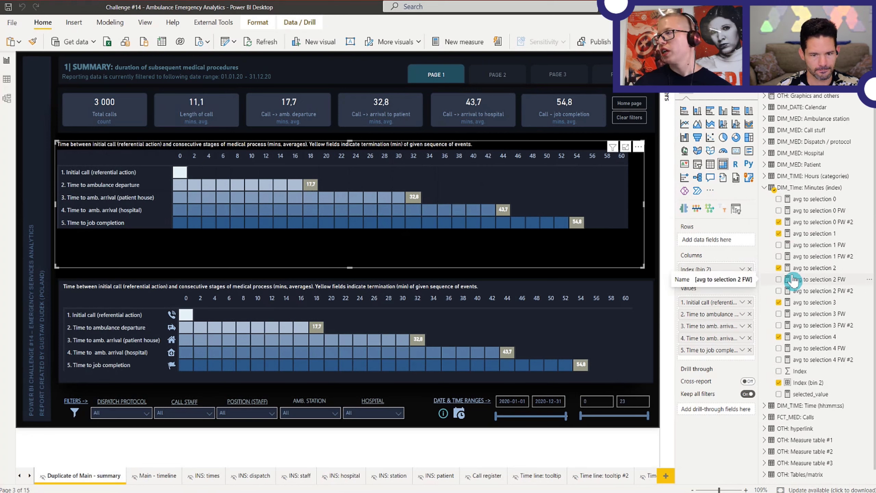
Step: Examine the avg to selection 2 formula, especially the average measure inside its mround expression, and close the formula editor
left_click(812, 269)
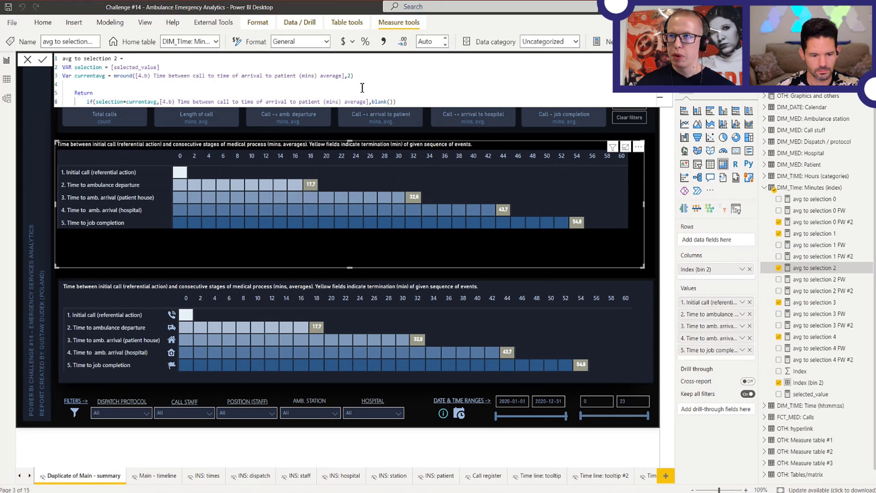
left_click(346, 77)
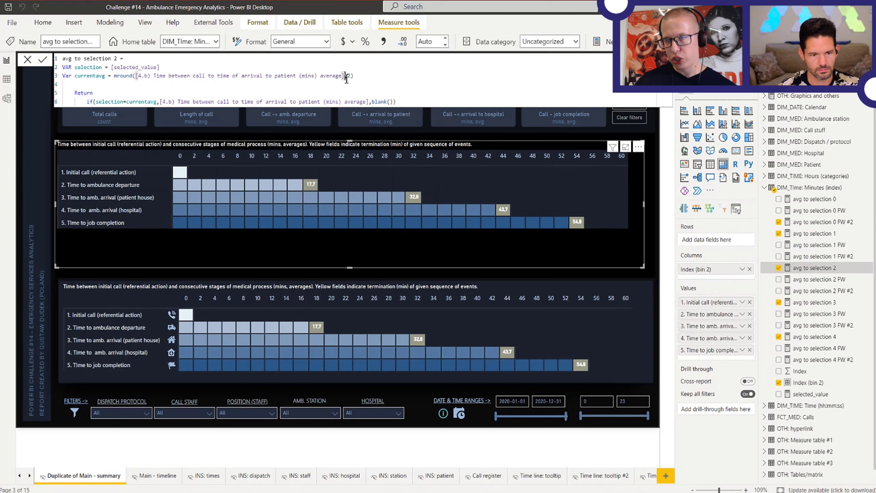
left_click_drag(346, 77, 135, 76)
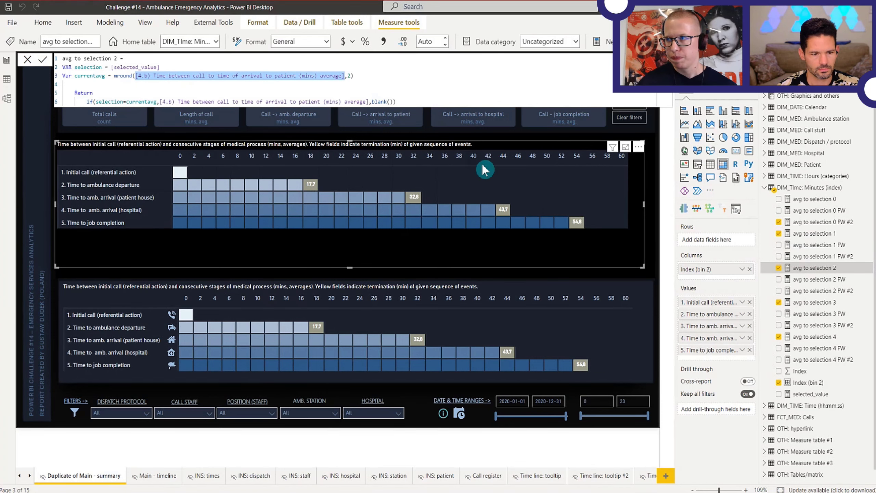
left_click(665, 59)
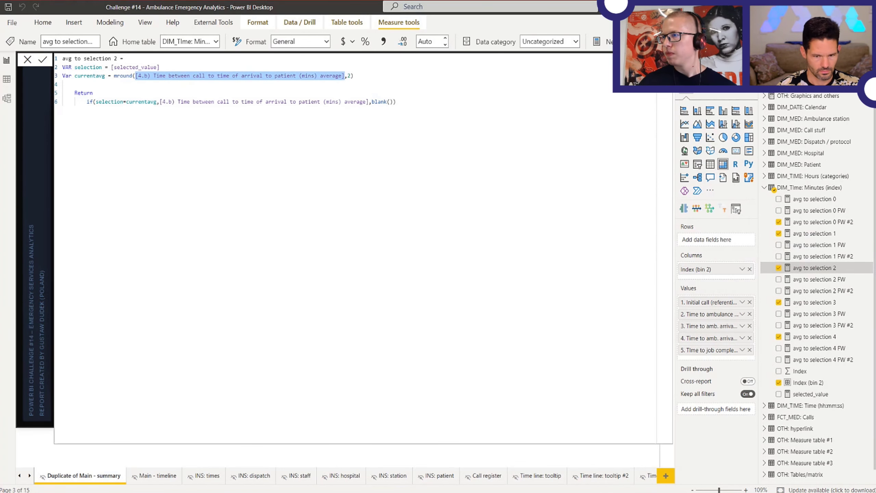
left_click(664, 60)
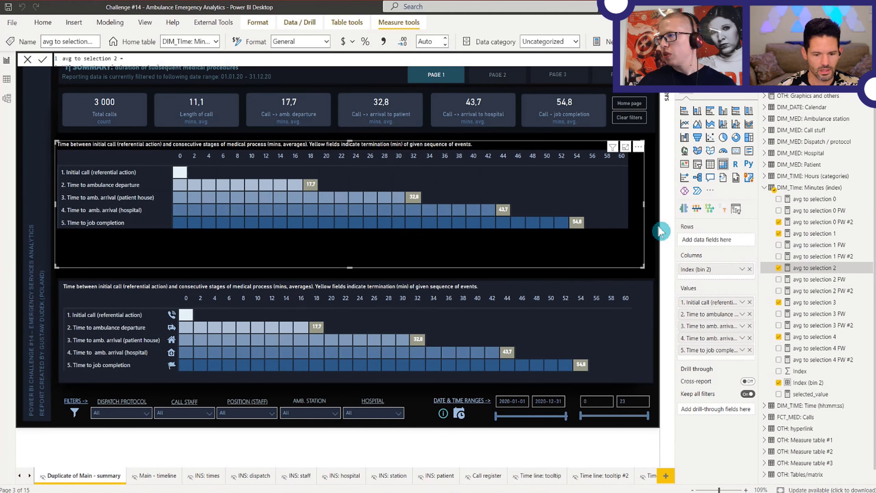
left_click(661, 232)
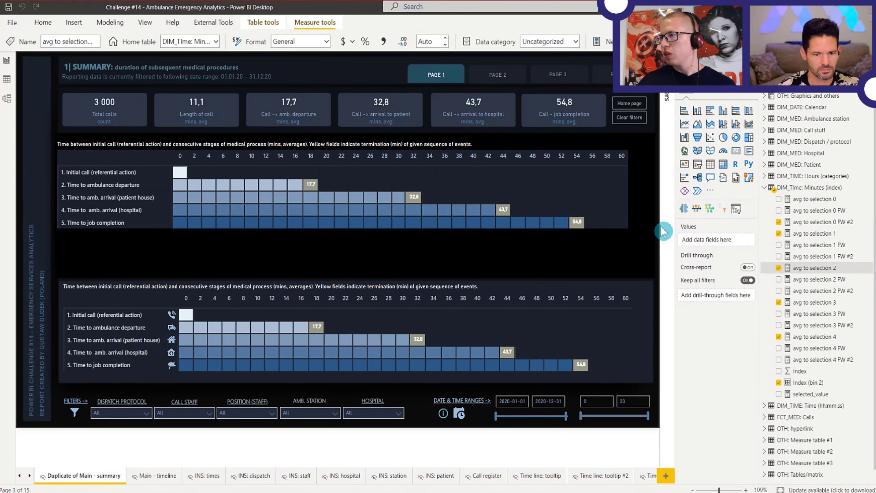
Step: Turn off the conditional background color for the 1. Initial call (referential action) series in the upper matrix's cell elements
left_click(480, 152)
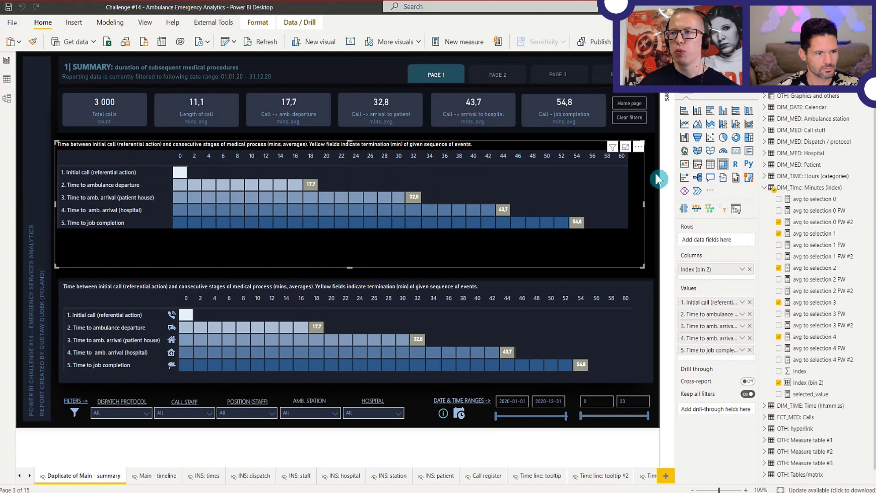
left_click(720, 98)
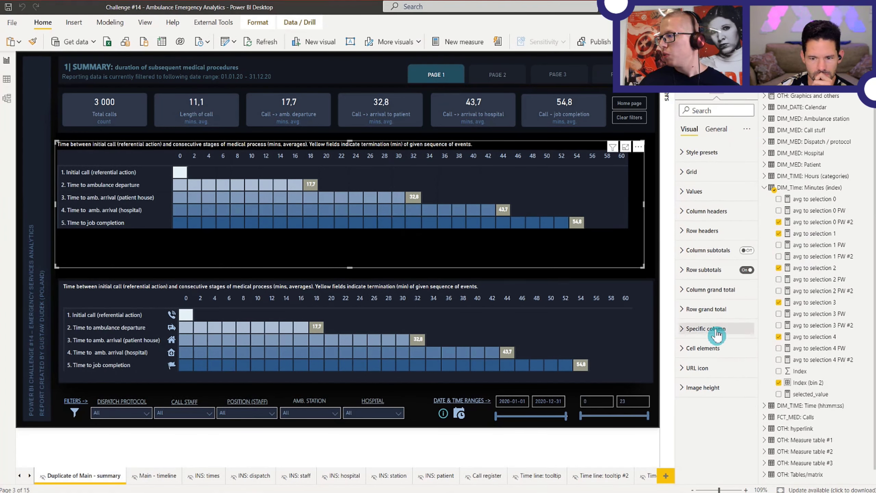
left_click(714, 349)
scroll(714, 352, "down", 3)
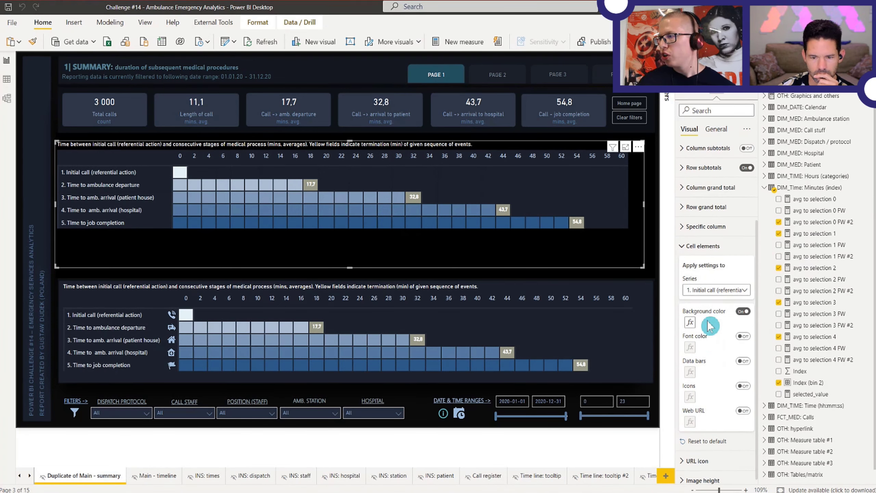
left_click(743, 312)
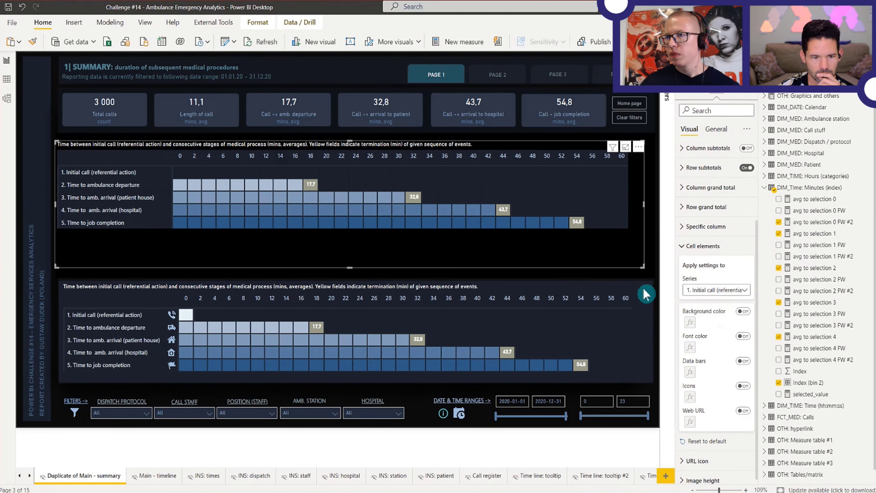
Step: Switch the cell element settings to the 2. Time to ambulance departure series and reset the upper matrix's cell elements to default
left_click(715, 290)
left_click(714, 314)
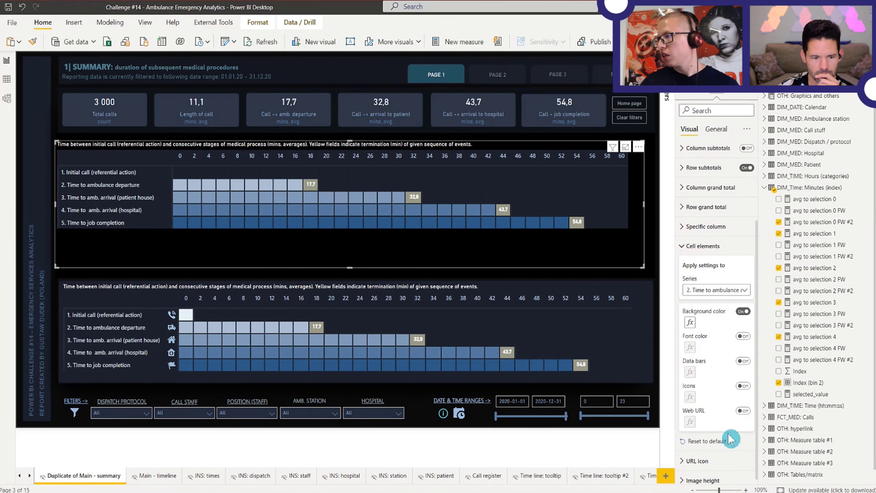
scroll(712, 453, "down", 1)
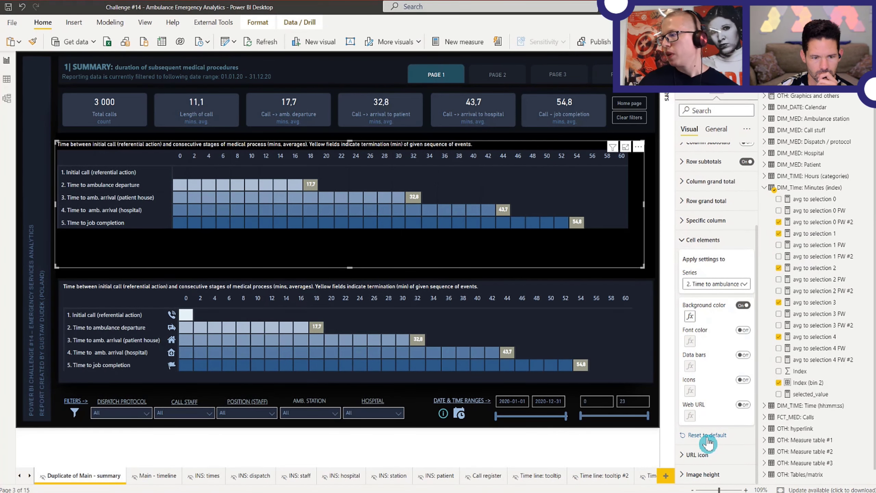
left_click(707, 436)
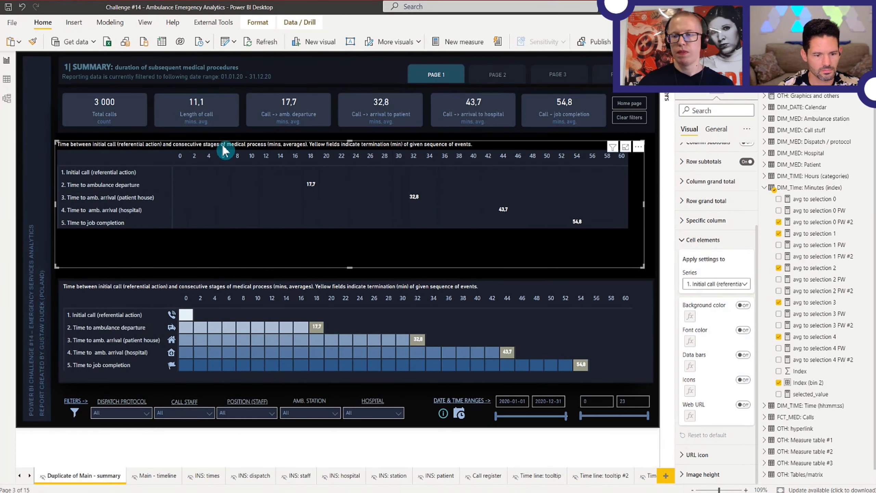
Step: Delete the upper matrix and put a copy of the lower timeline matrix in its place
key("Delete")
left_click(206, 292)
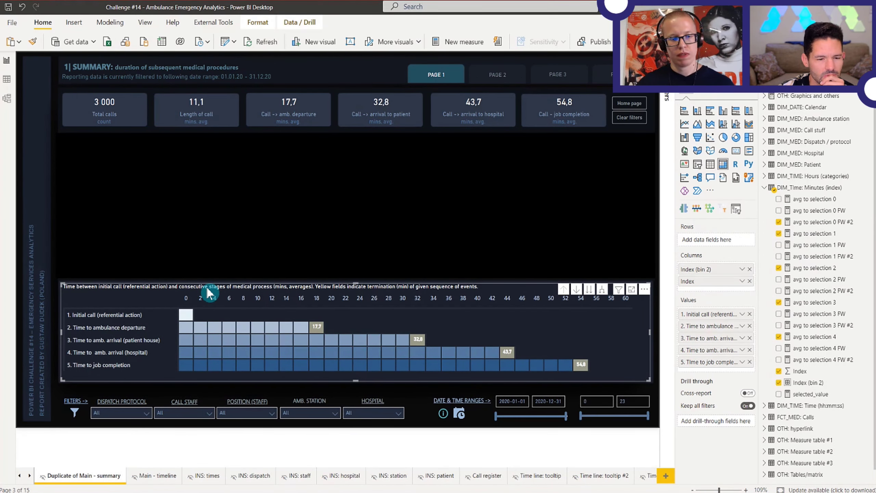
key("ctrl+c")
key("ctrl+v")
left_click_drag(206, 293, 200, 160)
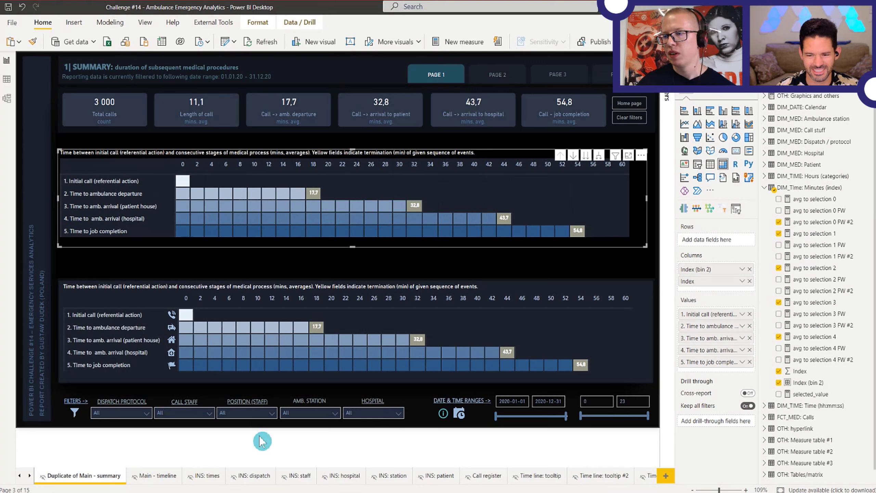
Step: Open the background color rules of the 1. Initial call (referential action) series in the copied upper matrix's cell elements
mouse_move(251, 404)
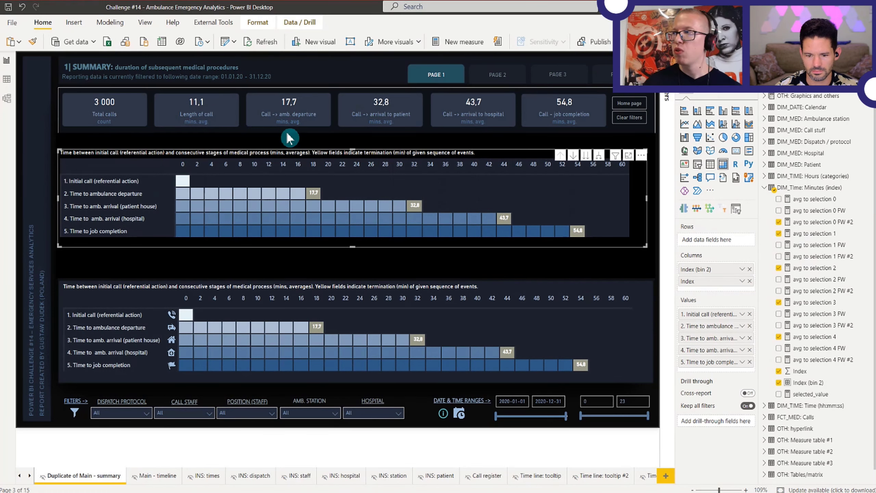
left_click(722, 95)
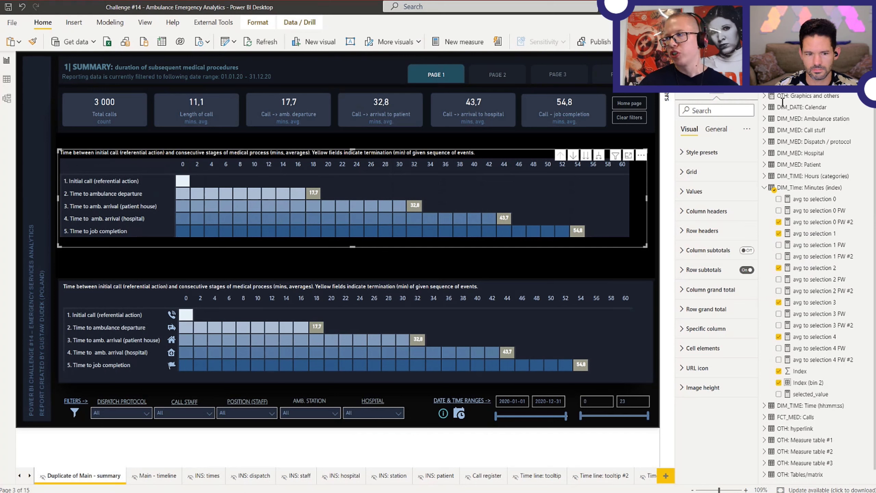
left_click(722, 348)
scroll(714, 341, "down", 3)
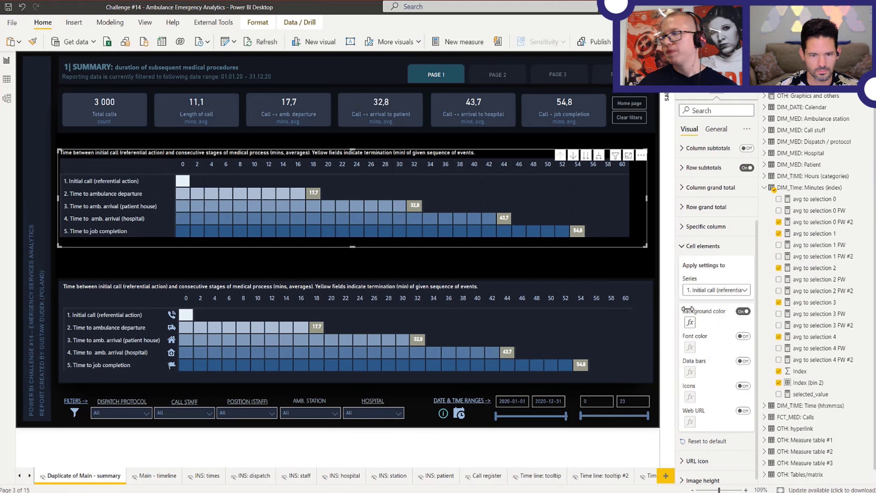
left_click(709, 289)
left_click(708, 291)
left_click(708, 291)
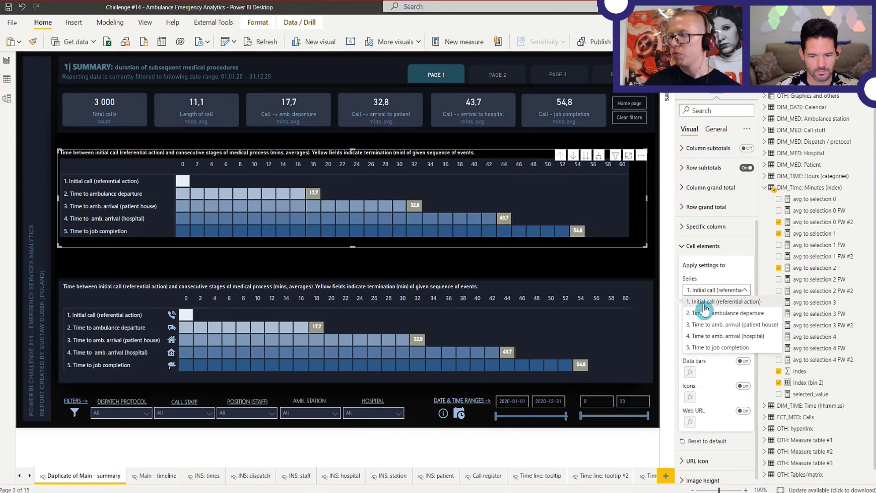
left_click(761, 276)
left_click(689, 322)
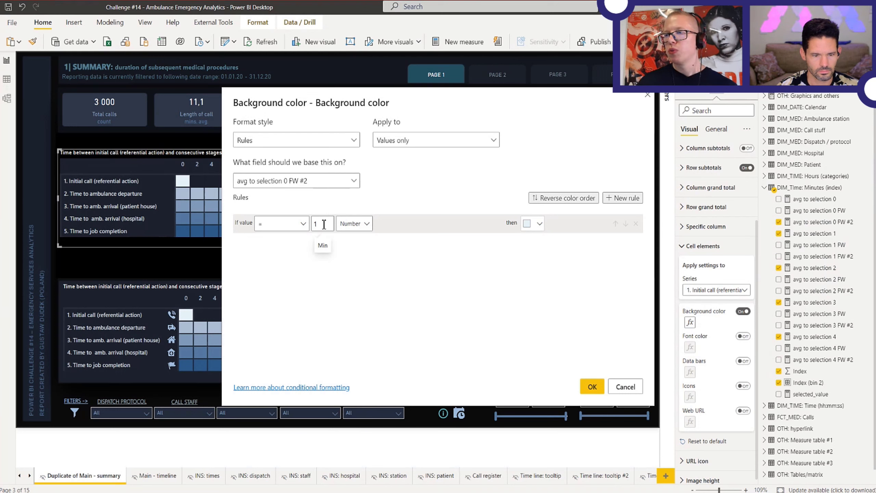
Step: Move the rules dialog clear of the matrix, set the color for value = 1 to white, and apply the rule
left_click(530, 231)
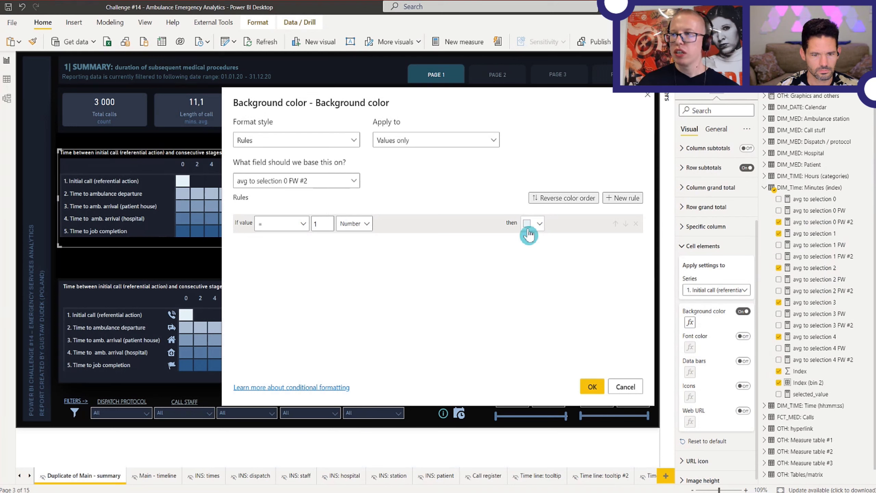
left_click(196, 178)
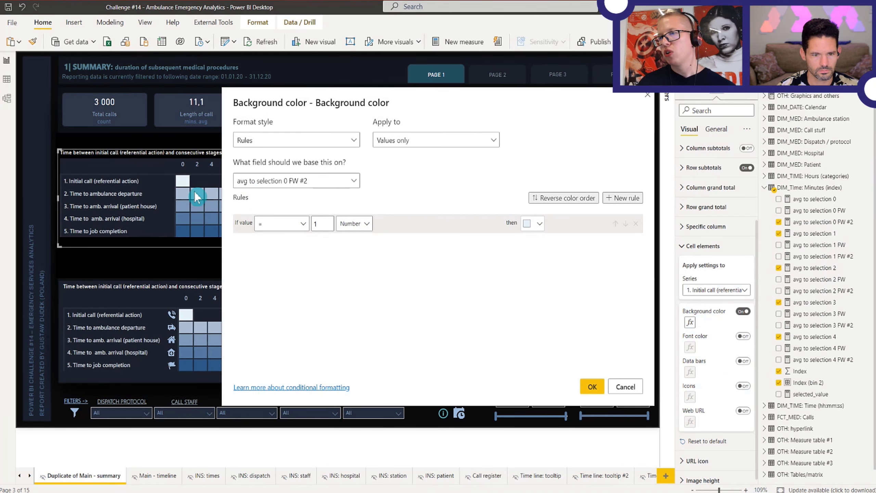
left_click_drag(276, 101, 402, 100)
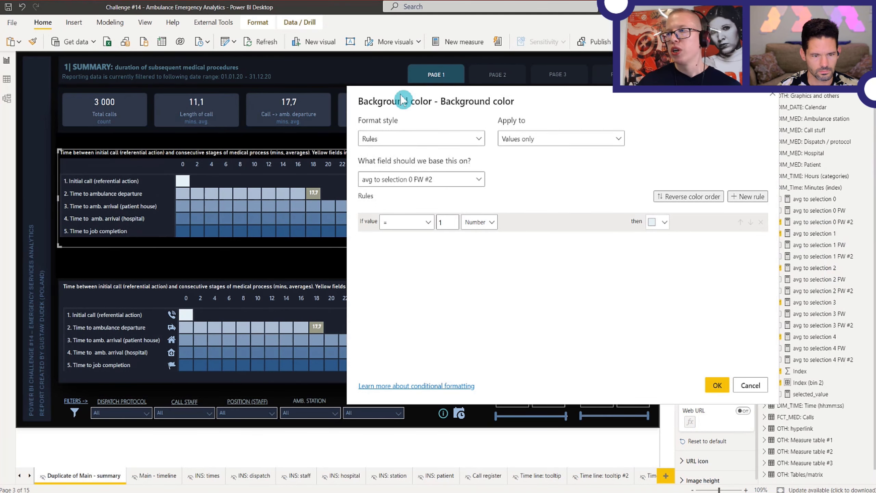
left_click_drag(400, 100, 436, 86)
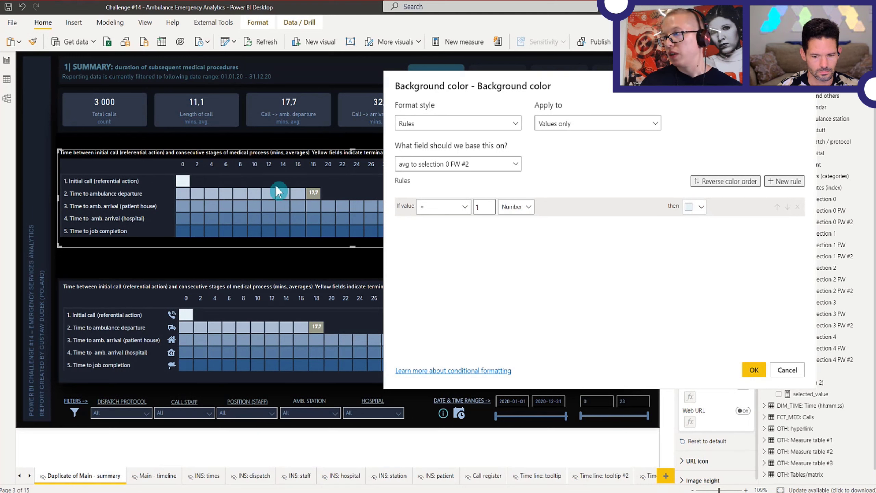
left_click(699, 208)
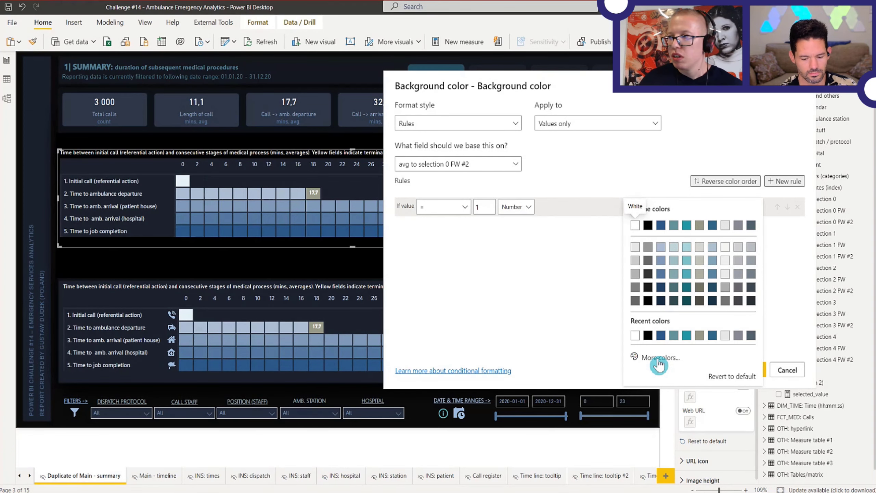
left_click(635, 225)
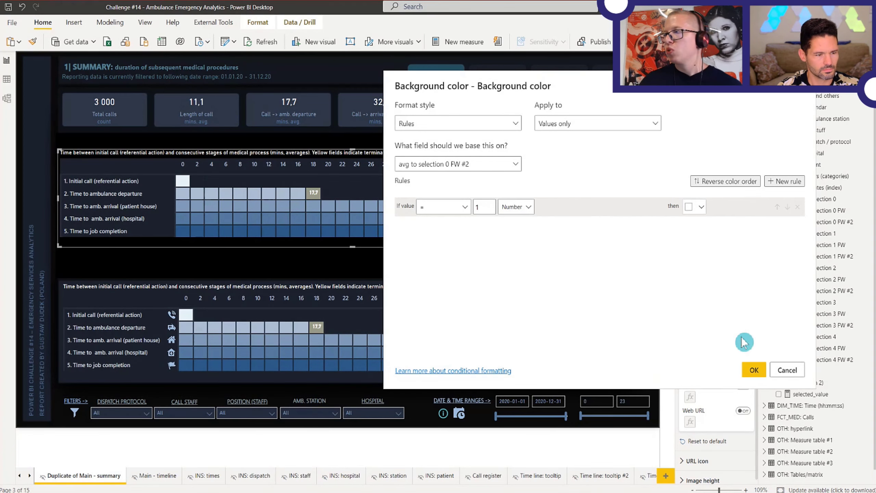
left_click(754, 370)
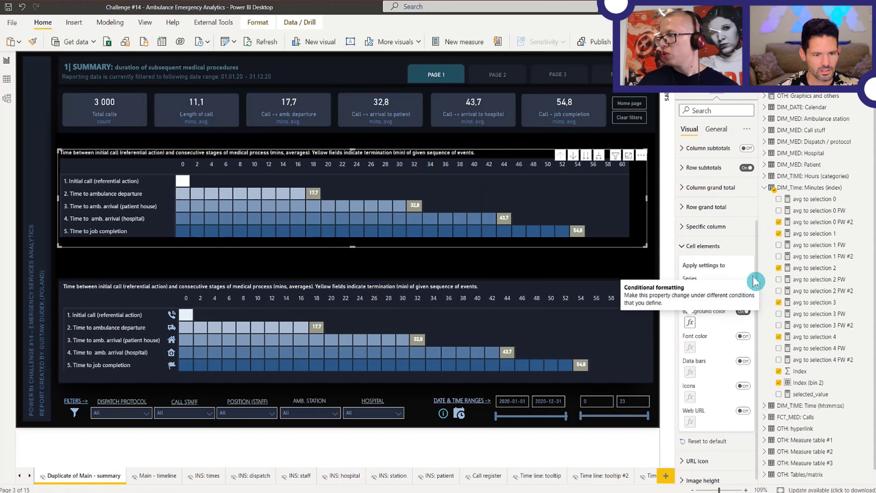
Step: Review the background color rules of the 2. Time to ambulance departure series and close them without changes
left_click(724, 289)
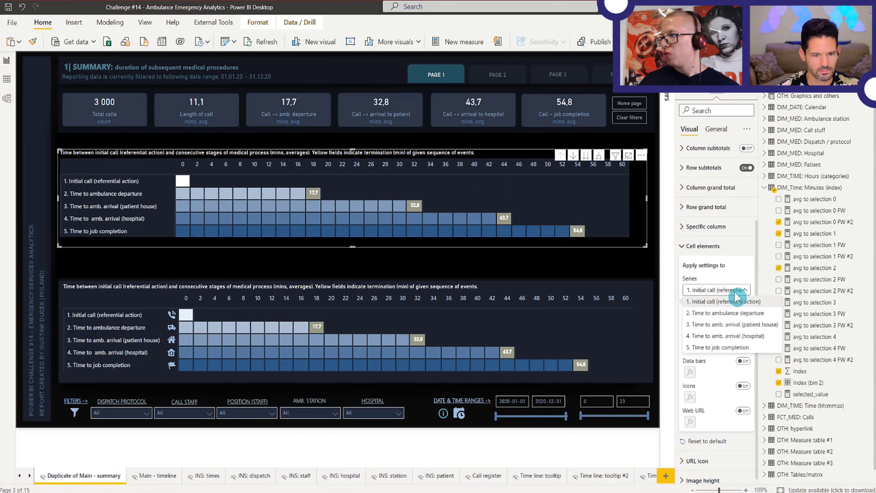
left_click(727, 319)
left_click(690, 322)
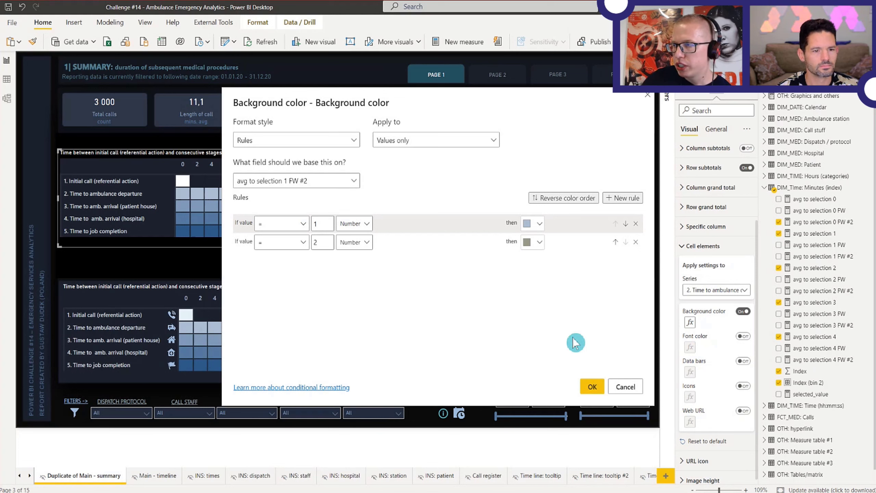
left_click(626, 387)
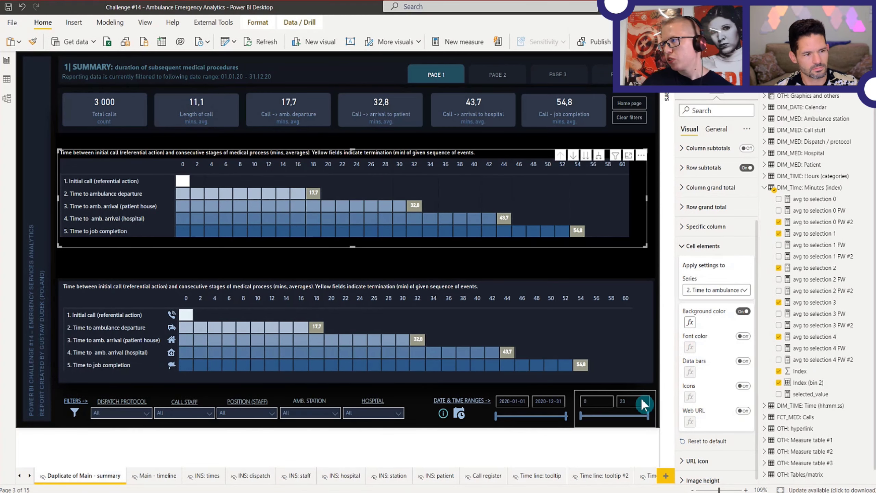
Step: Examine the avg to selection 1 FW #2 formula: its selection and currentavg variables and the nested if conditions comparing them
left_click(831, 259)
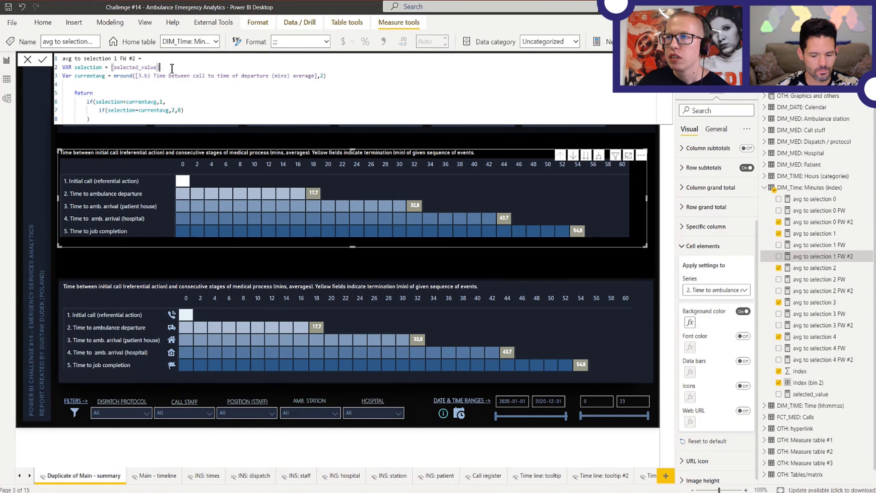
left_click_drag(160, 67, 115, 68)
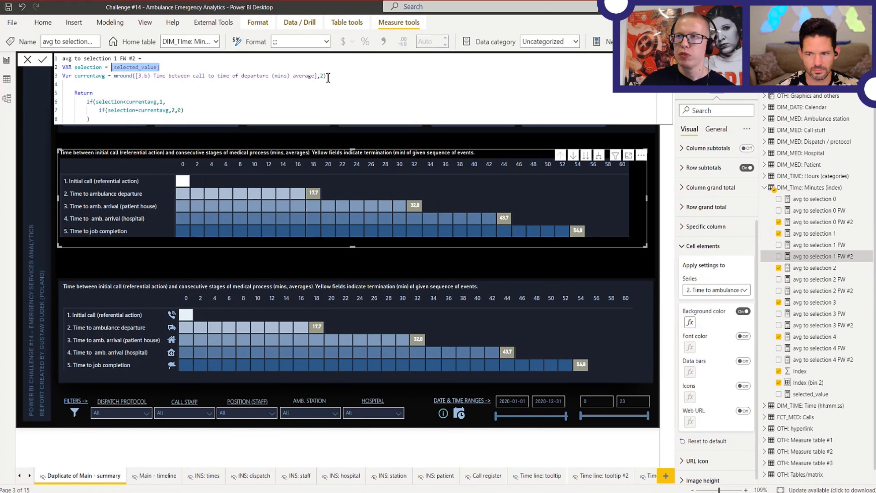
left_click_drag(333, 77, 132, 77)
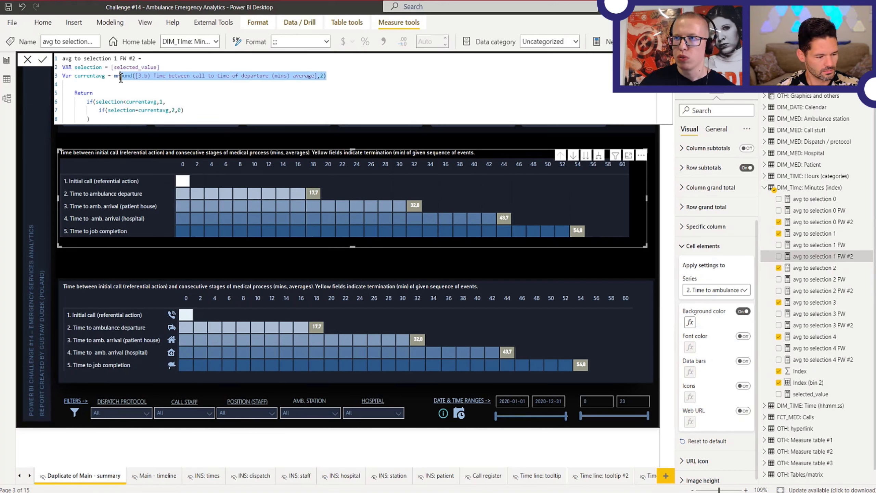
left_click(124, 111)
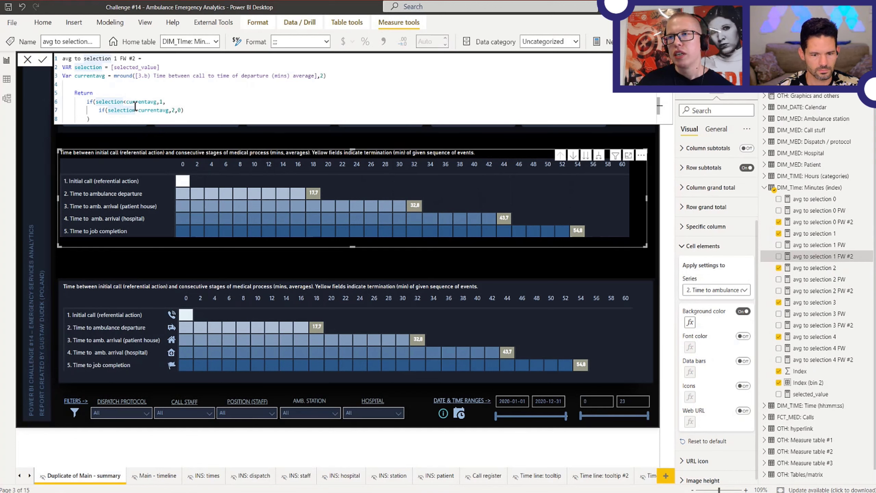
left_click(153, 110)
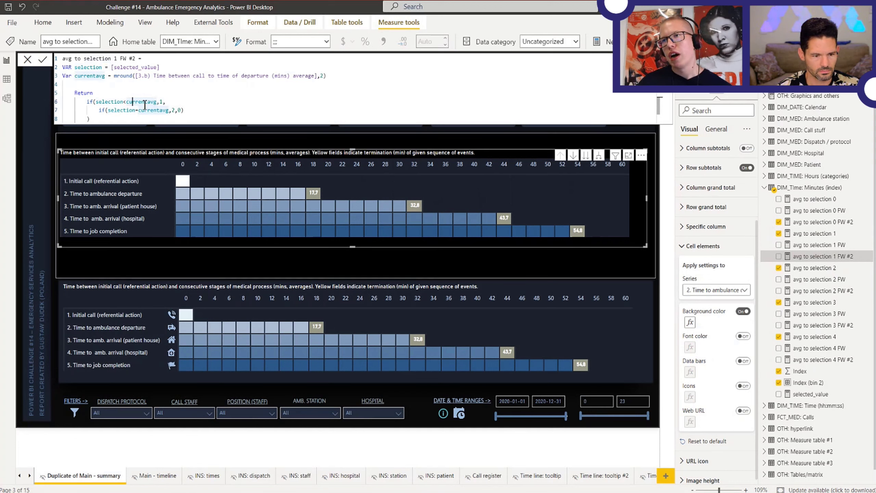
Step: Examine the results 1, 2 and 0 returned by the nested if conditions and compare them with the matrix's ambulance departure row
left_click(164, 101)
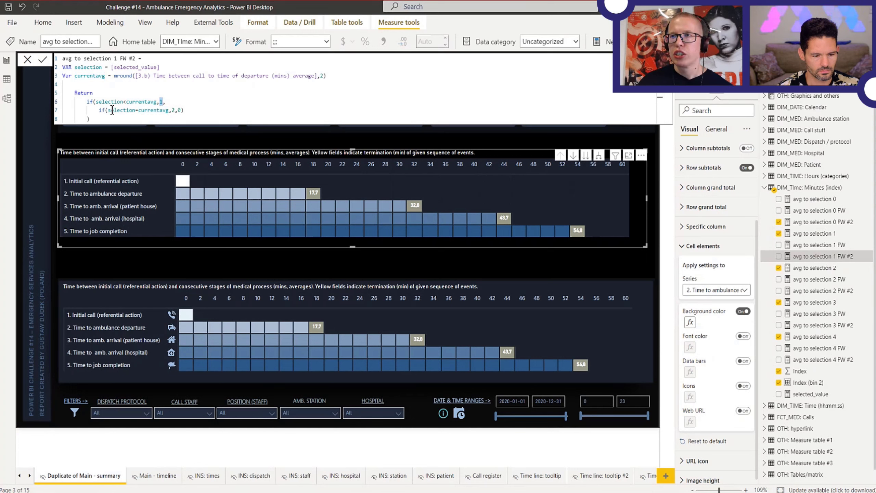
left_click_drag(112, 110, 158, 111)
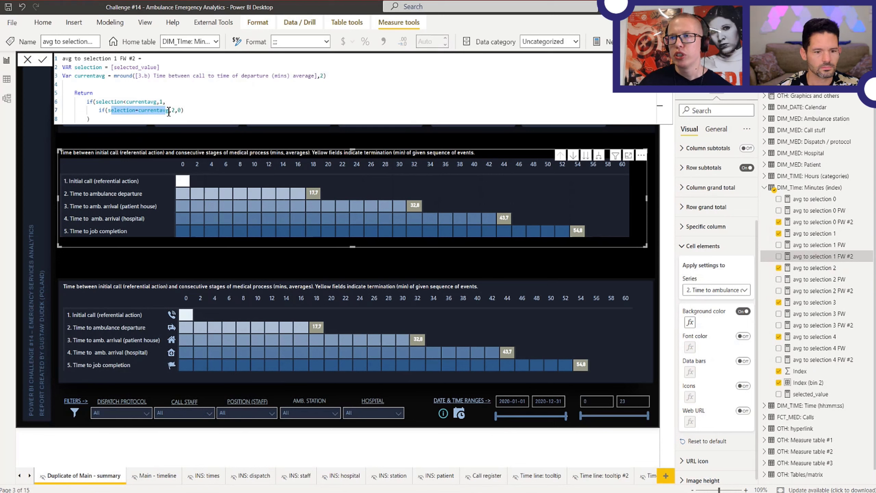
double_click(174, 111)
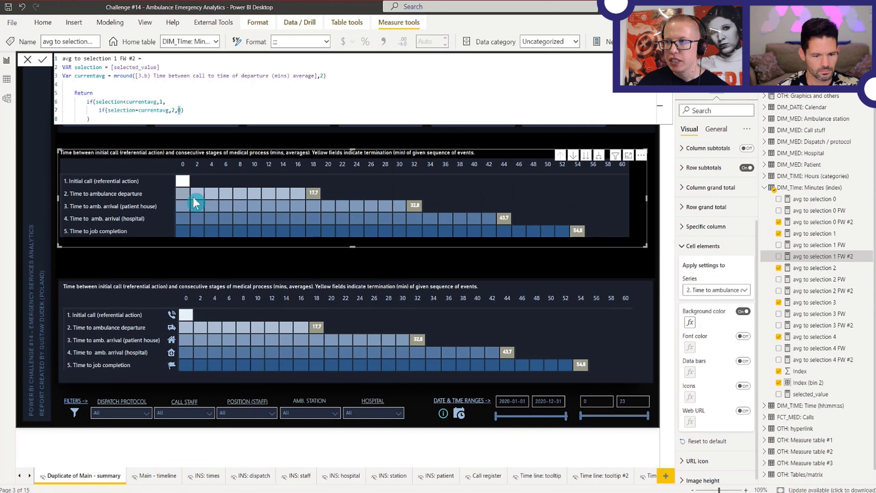
left_click(314, 198)
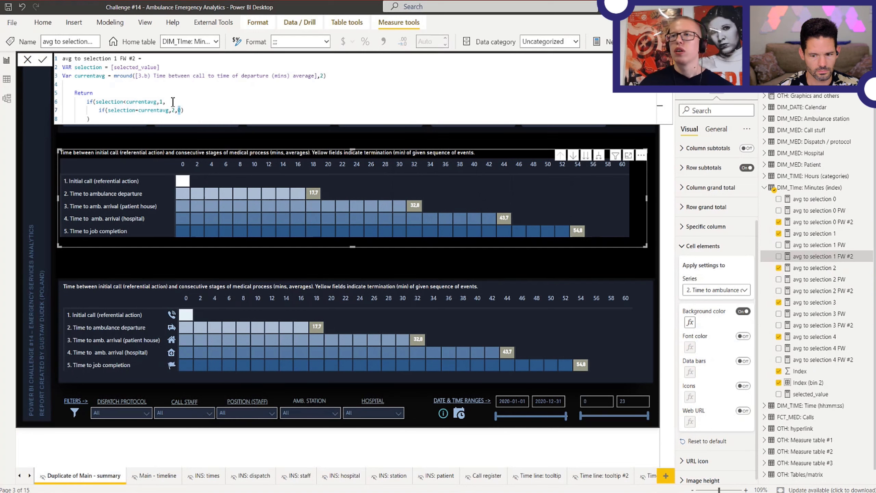
left_click(316, 200)
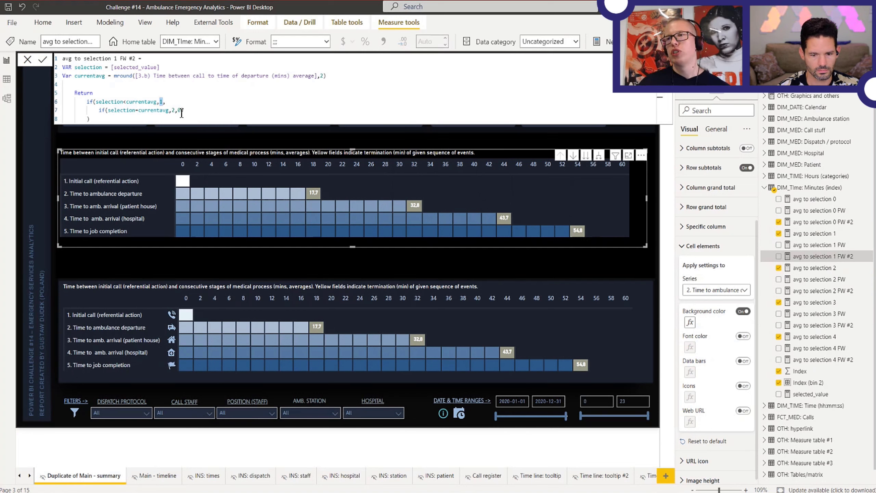
type("2")
left_click(329, 204)
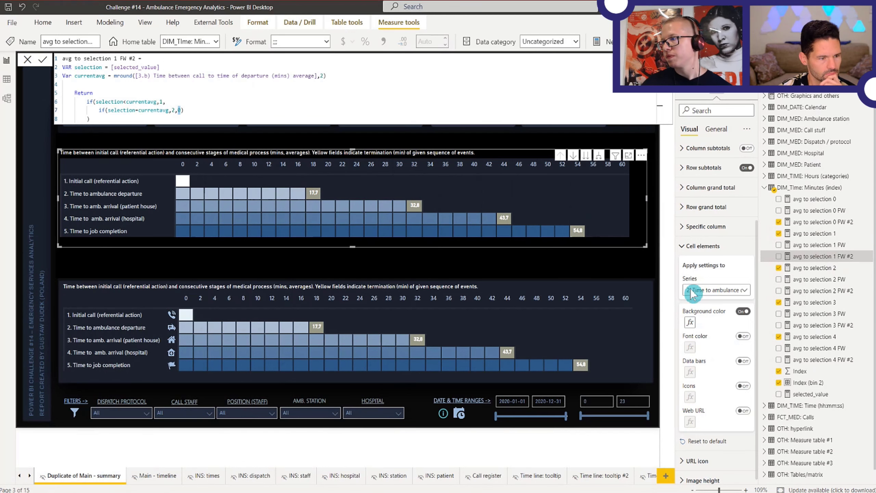
Step: In the background color rules of the 2. Time to ambulance departure series, set the color for value = 2 to teal and apply it
left_click(691, 324)
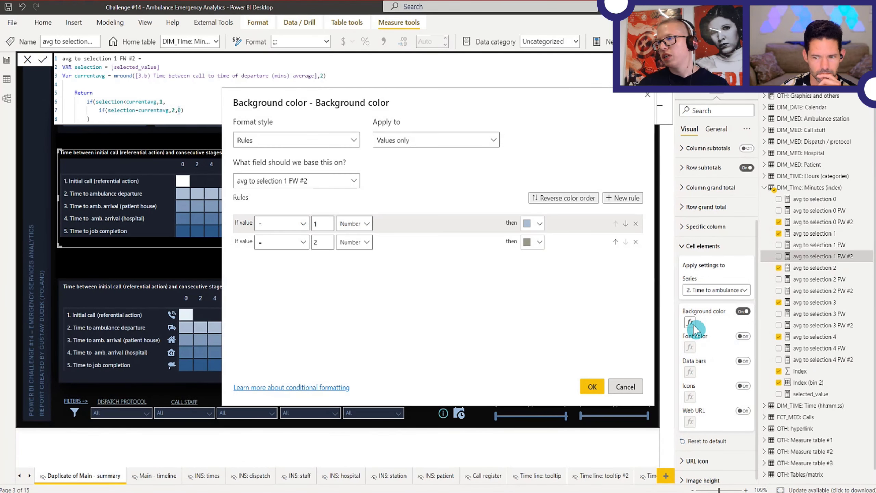
left_click(531, 251)
left_click(451, 306)
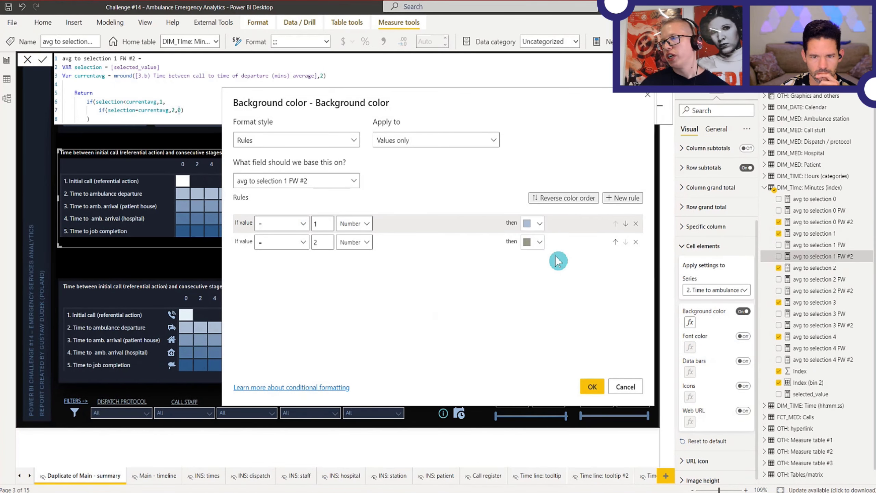
left_click_drag(471, 101, 622, 87)
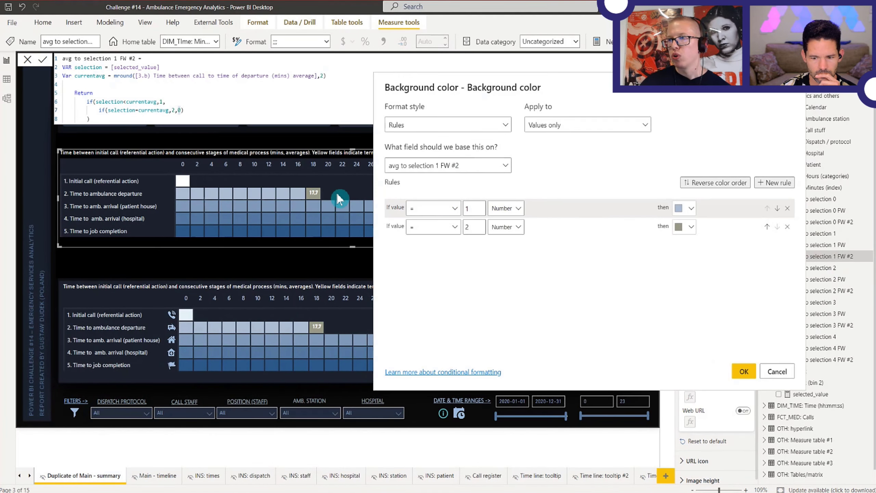
left_click(691, 228)
left_click(669, 281)
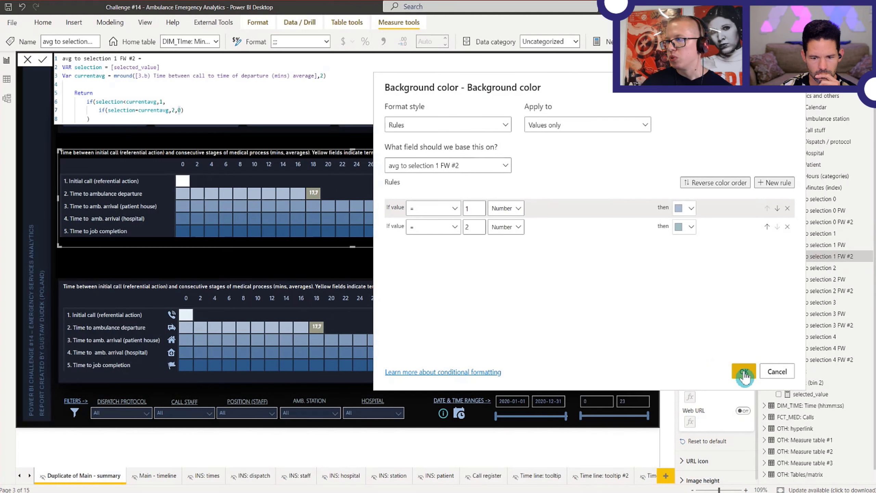
left_click(690, 227)
left_click(676, 288)
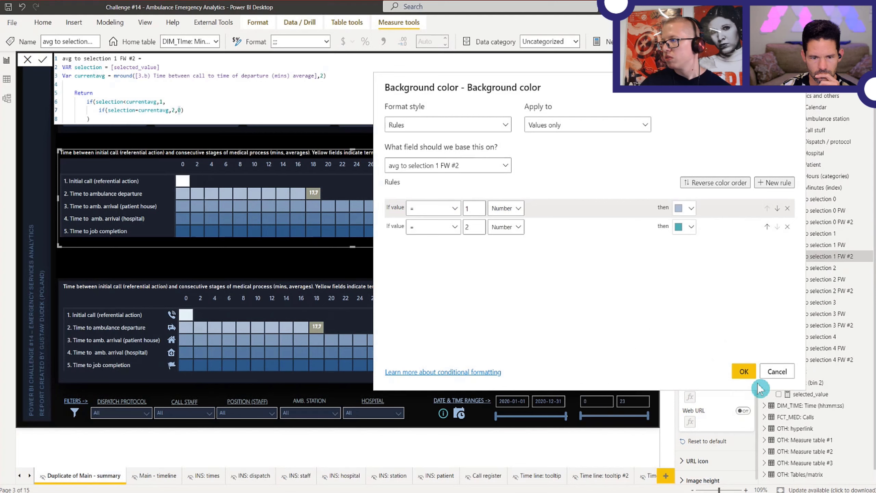
left_click(748, 373)
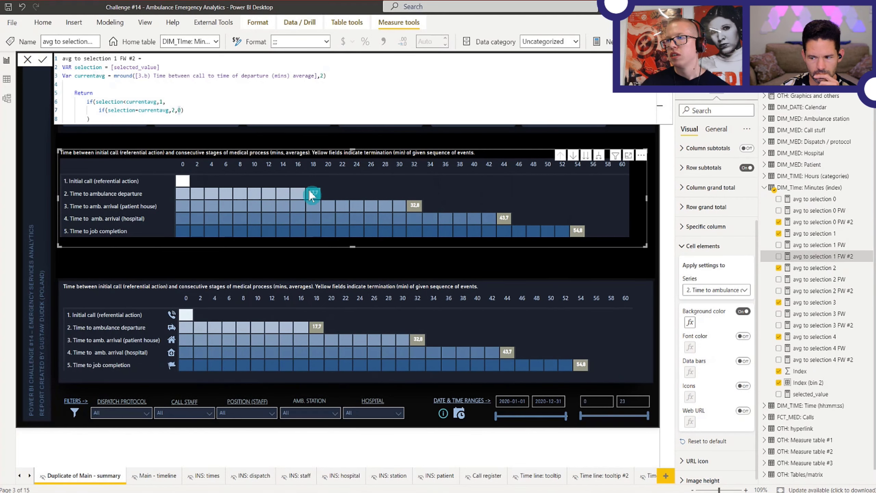
Step: Add a third background color rule to the 2. Time to ambulance departure series for value = 0 as a Number
left_click(690, 322)
left_click(623, 198)
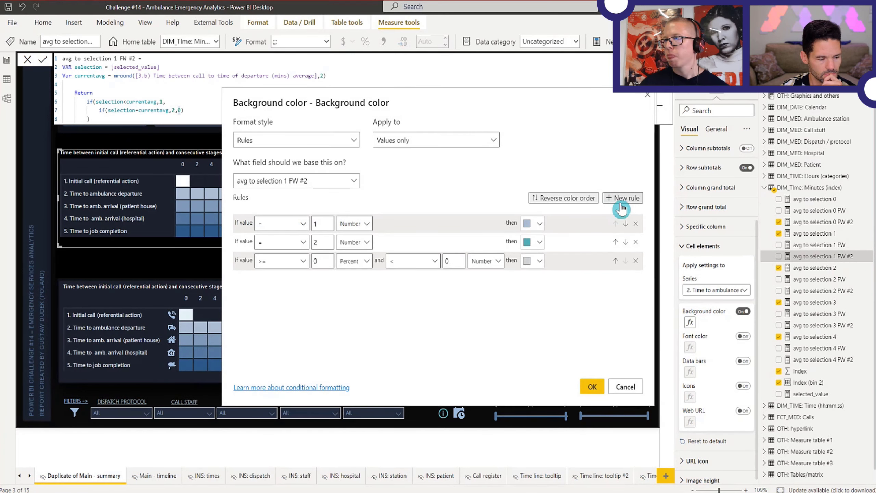
left_click(281, 265)
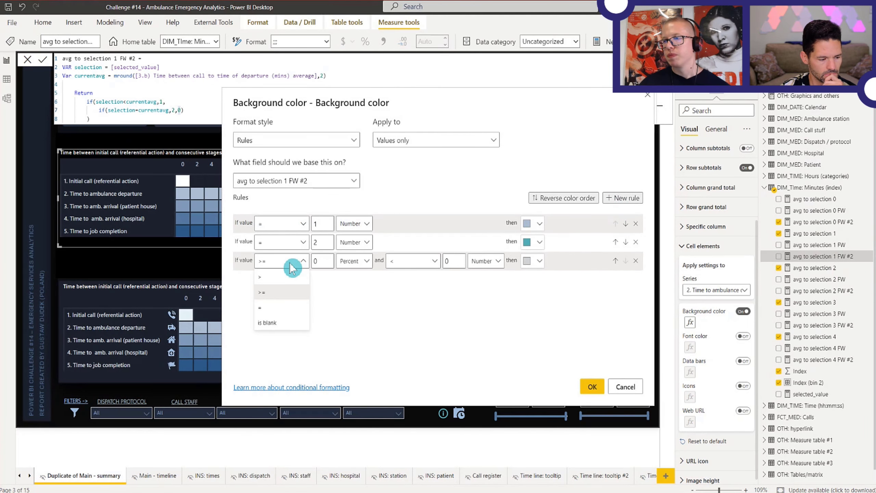
left_click(292, 309)
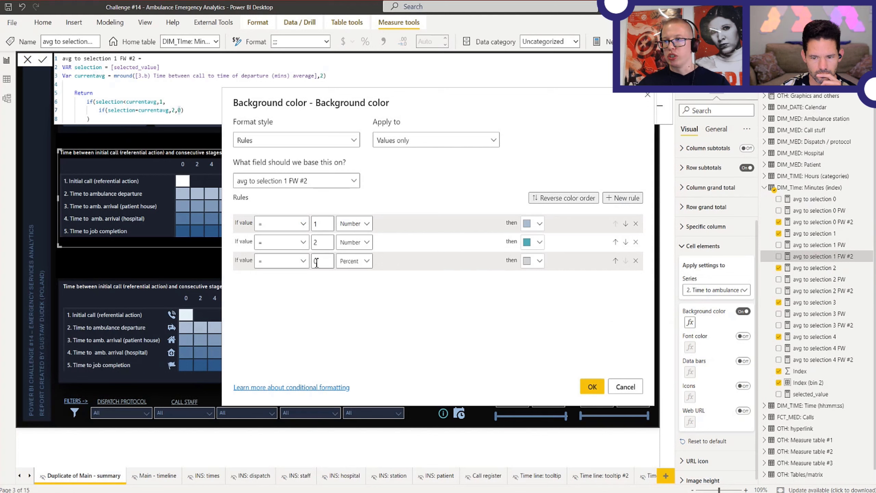
left_click(355, 261)
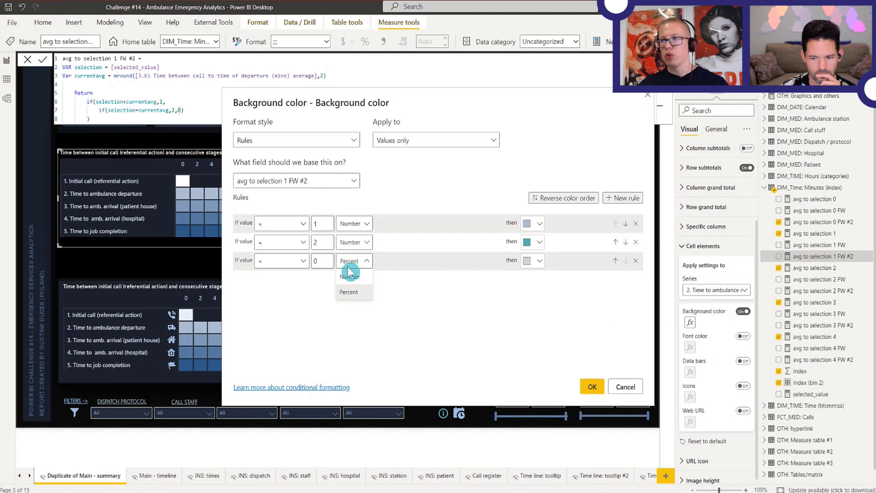
left_click(366, 277)
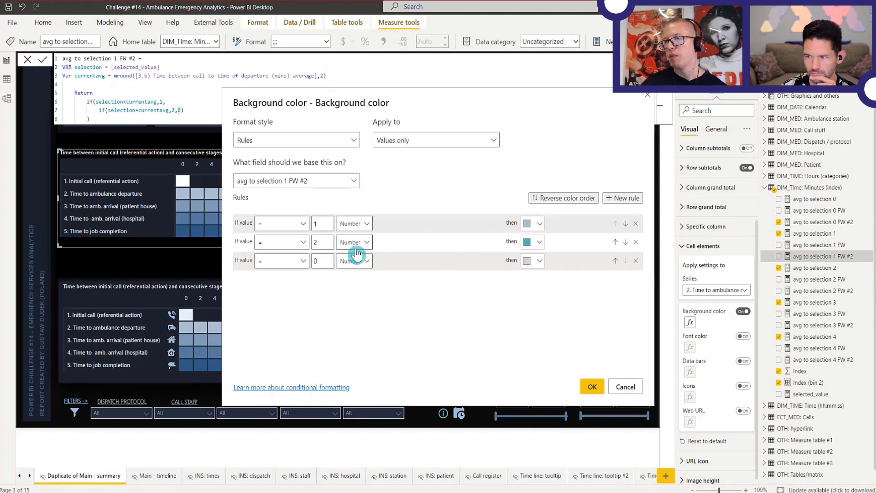
left_click(359, 226)
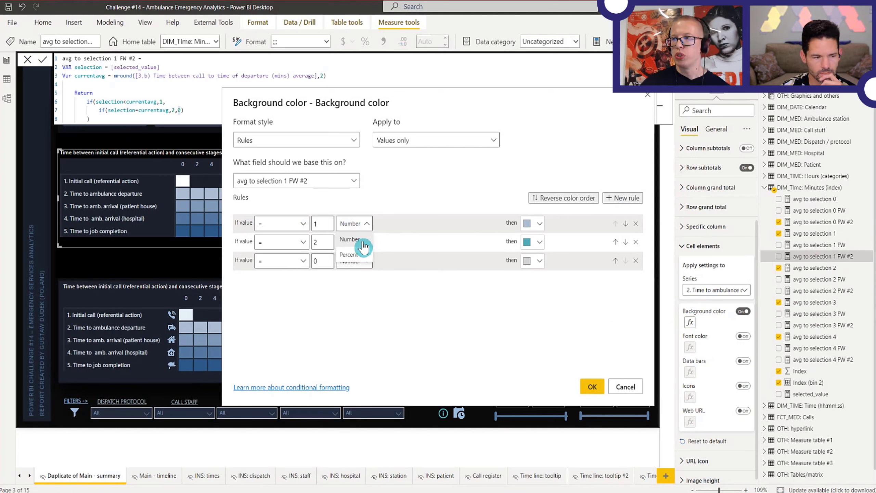
left_click(388, 288)
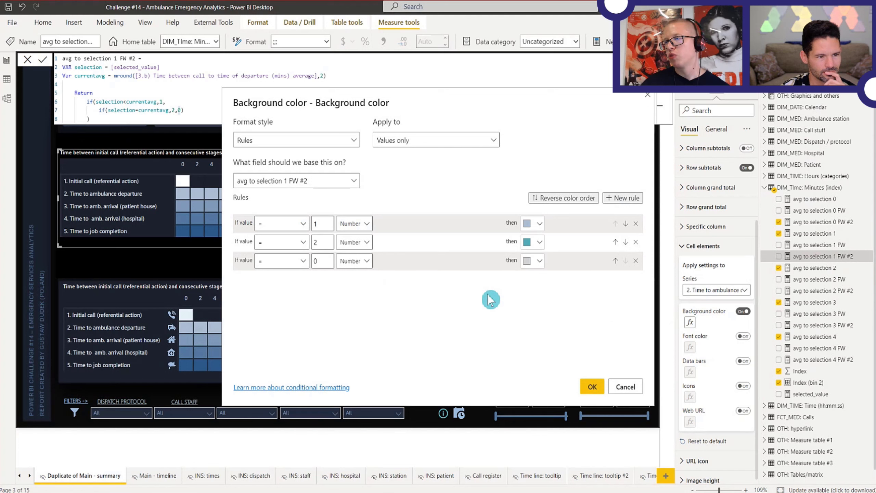
Step: Give the value = 0 rule a light red color and apply the rules to the matrix
left_click(534, 262)
left_click(502, 247)
left_click(590, 211)
left_click(514, 125)
left_click(532, 335)
left_click(596, 388)
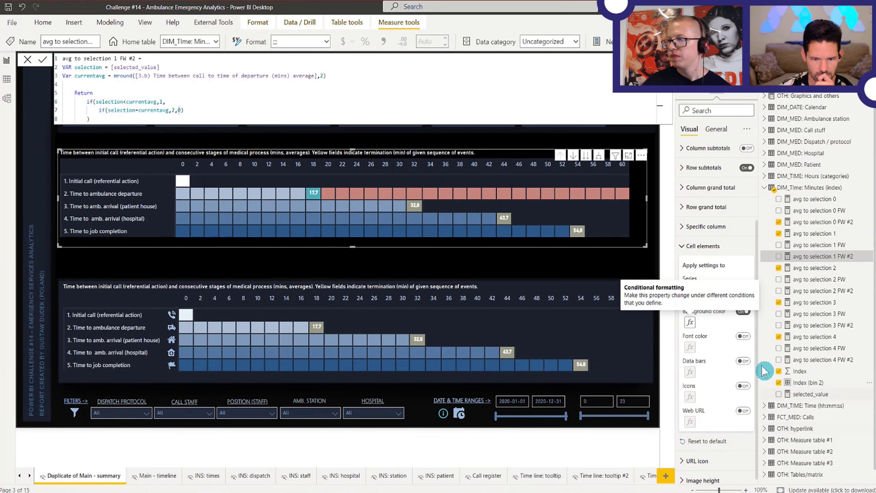
Step: Delete the value = 0 rule from the series' background color rules and apply the change
left_click(696, 325)
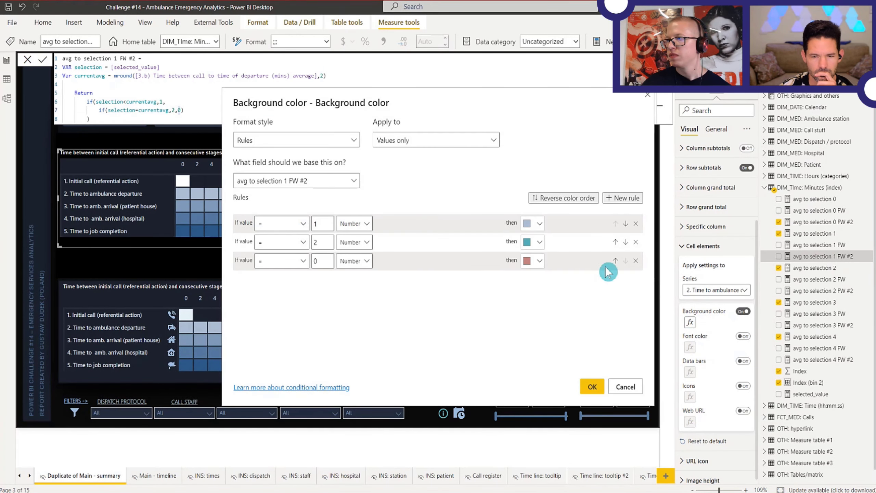
left_click(592, 386)
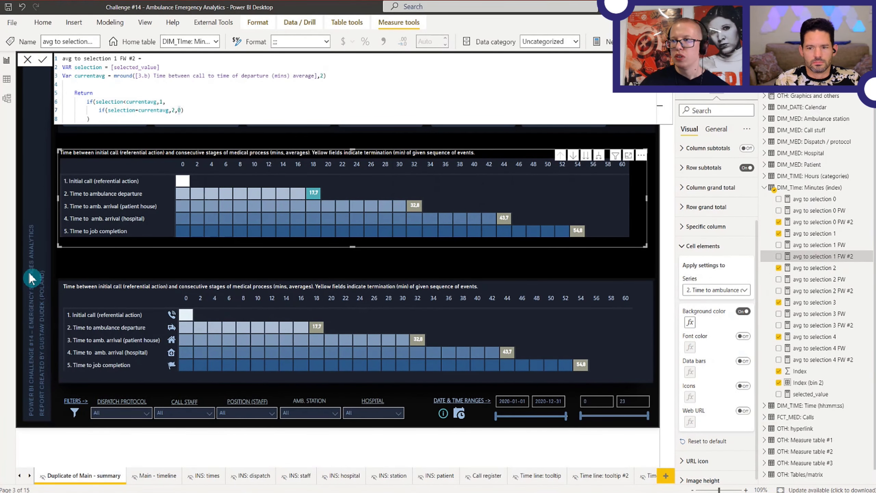
Step: Close the measure formula and open the background color rules of the upper matrix's 3. Time to amb. arrival (patient house) series
left_click(44, 256)
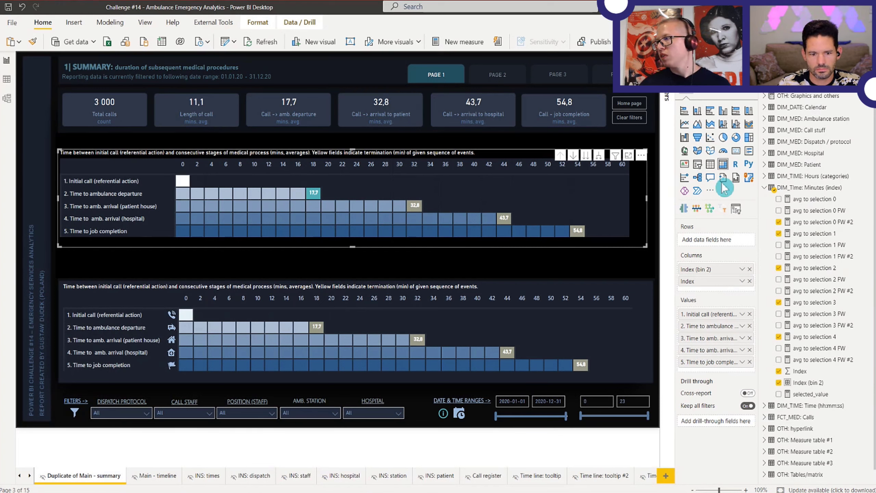
left_click(720, 93)
left_click(702, 352)
scroll(701, 345, "down", 1)
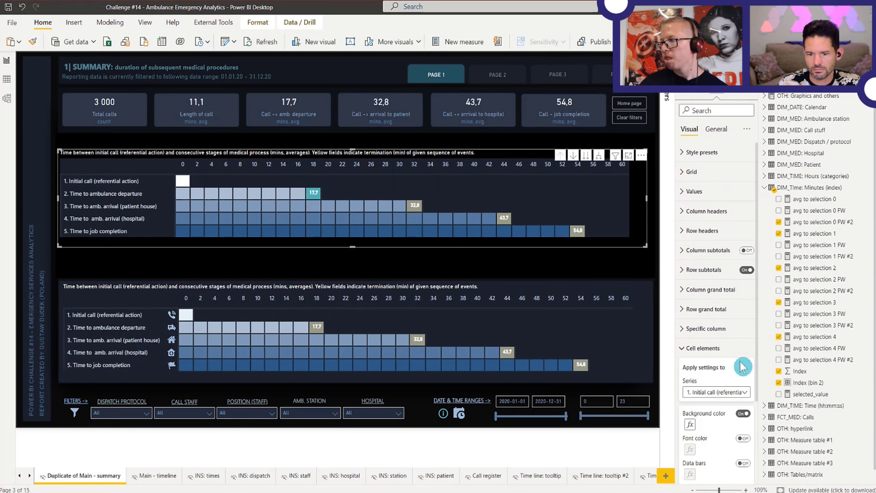
left_click(743, 366)
left_click(733, 341)
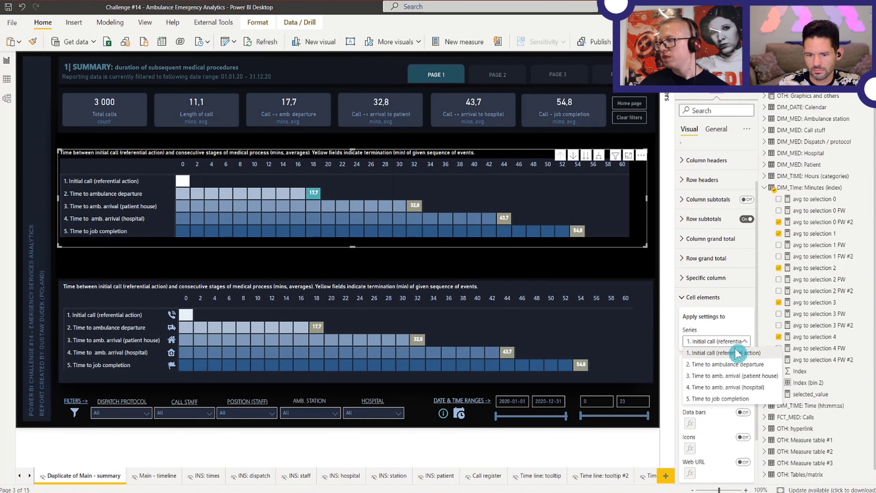
left_click(741, 376)
left_click(690, 373)
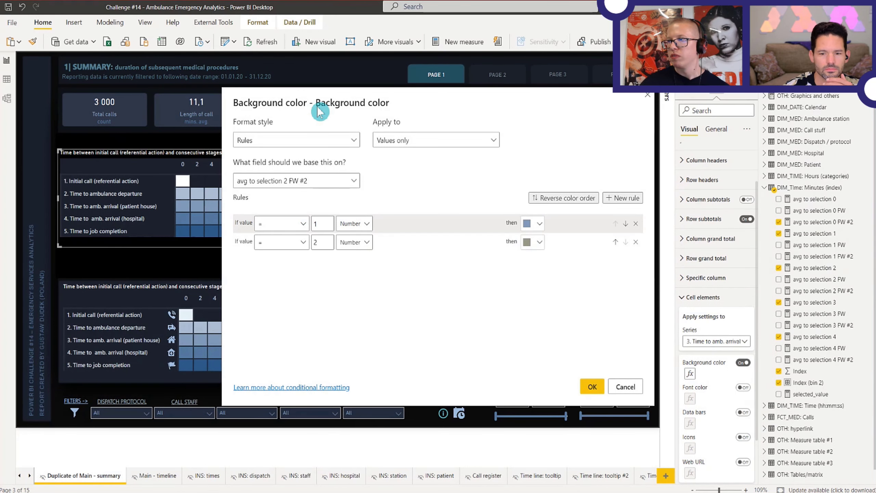
Step: Review the rules based on avg to selection 2 FW #2 beside the matrix, close them without changes, and deselect the matrix
left_click_drag(314, 101, 441, 110)
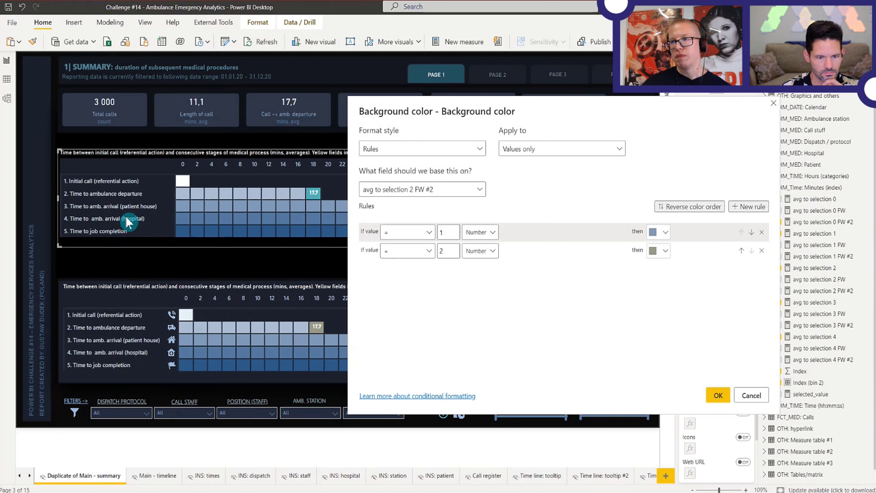
left_click(660, 262)
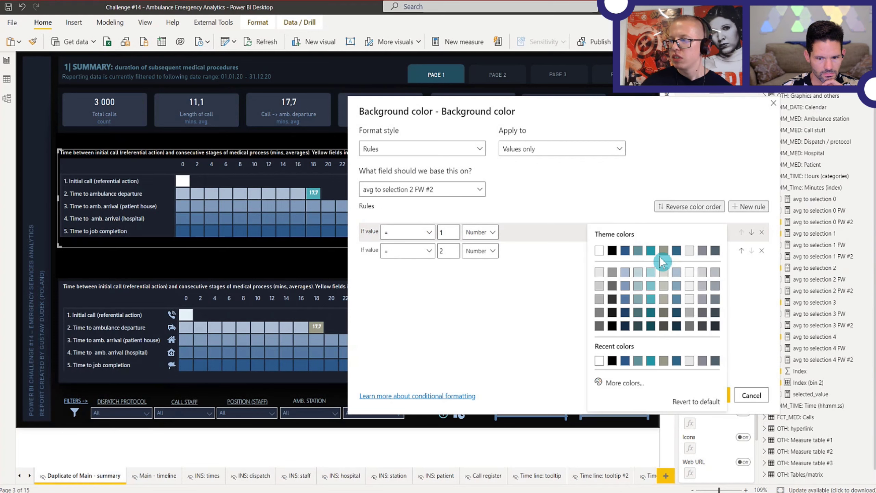
left_click(568, 369)
left_click_drag(424, 112, 491, 113)
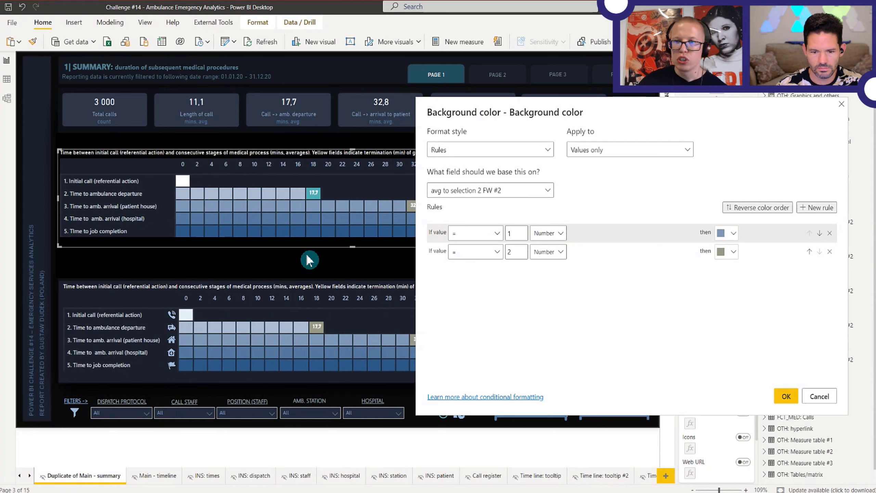
left_click(824, 400)
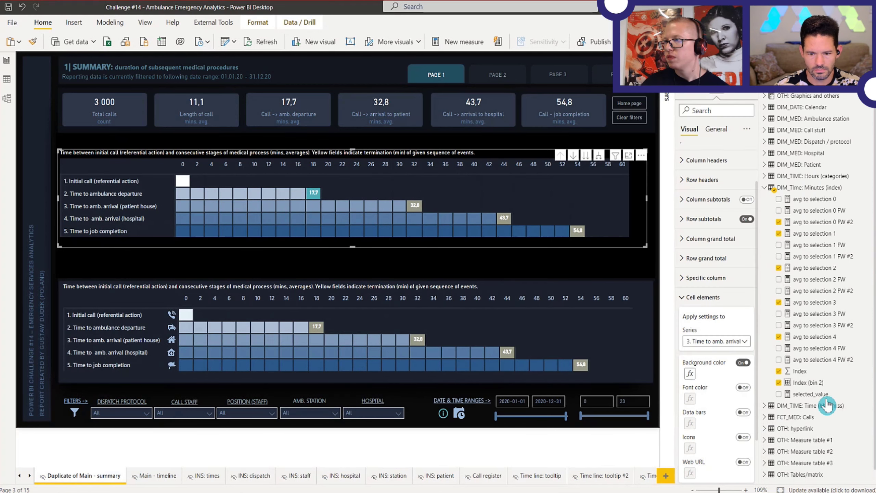
left_click(657, 260)
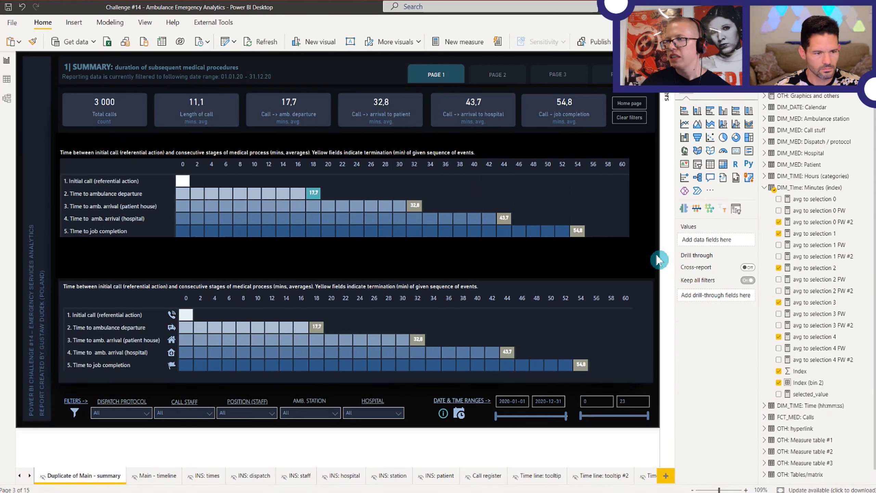